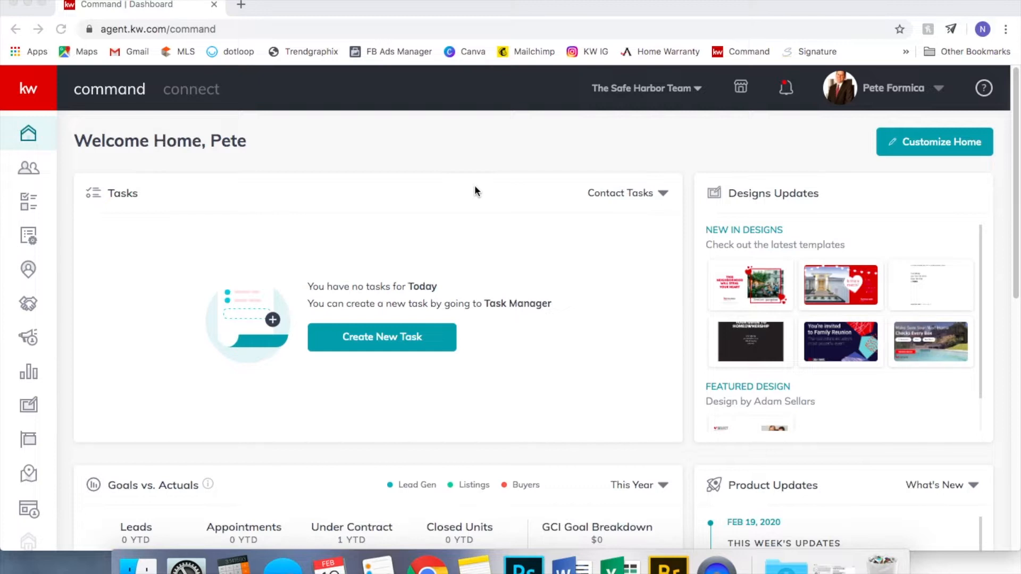
Open the SmartPlans section and look through the existing People Plans
{"action": "left_click", "coordinate": [349, 160]}
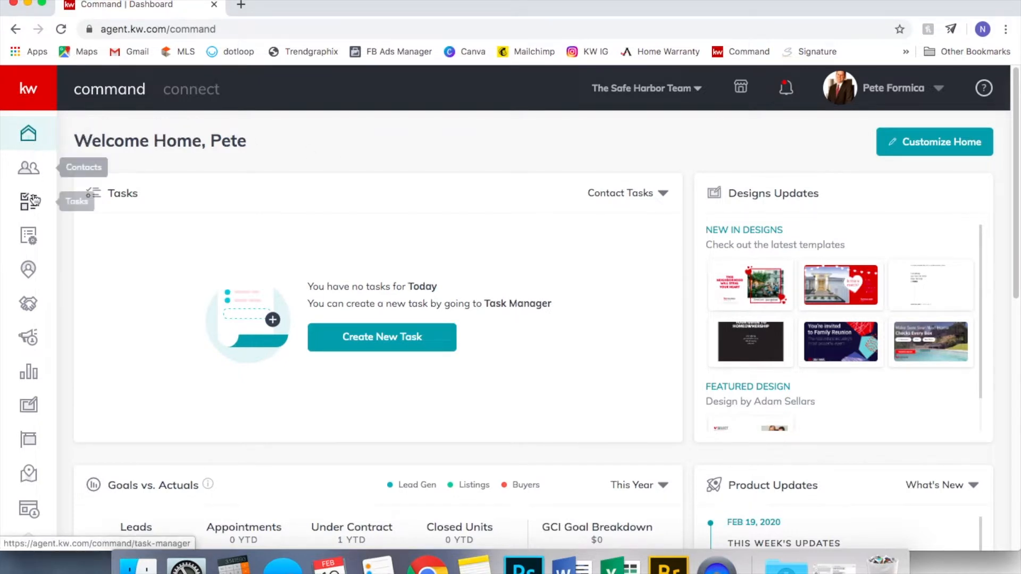
{"action": "left_click", "coordinate": [29, 235]}
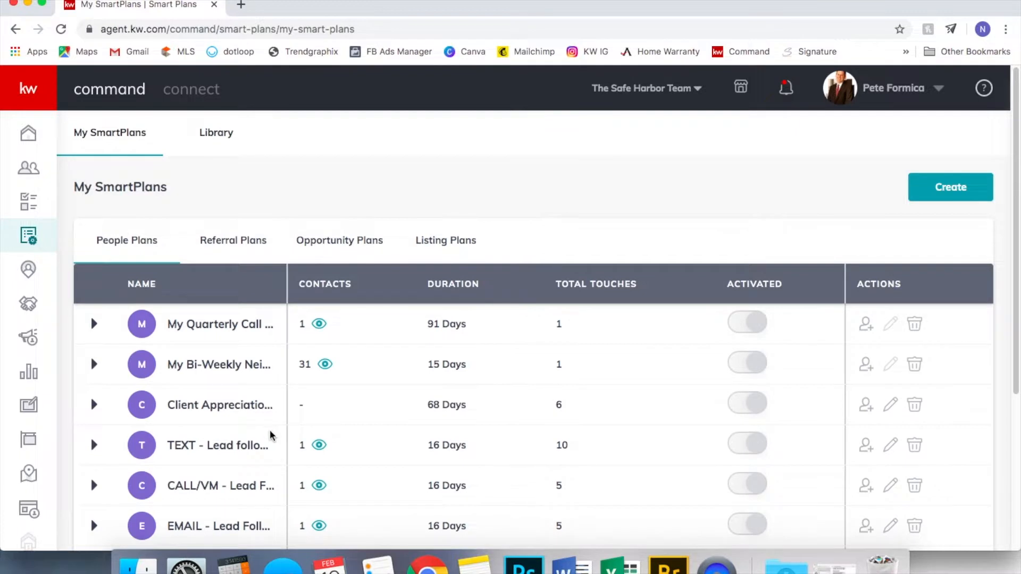
{"action": "scroll", "coordinate": [272, 436], "scroll_direction": "down", "scroll_amount": 2}
{"action": "scroll", "coordinate": [272, 436], "scroll_direction": "up", "scroll_amount": 2}
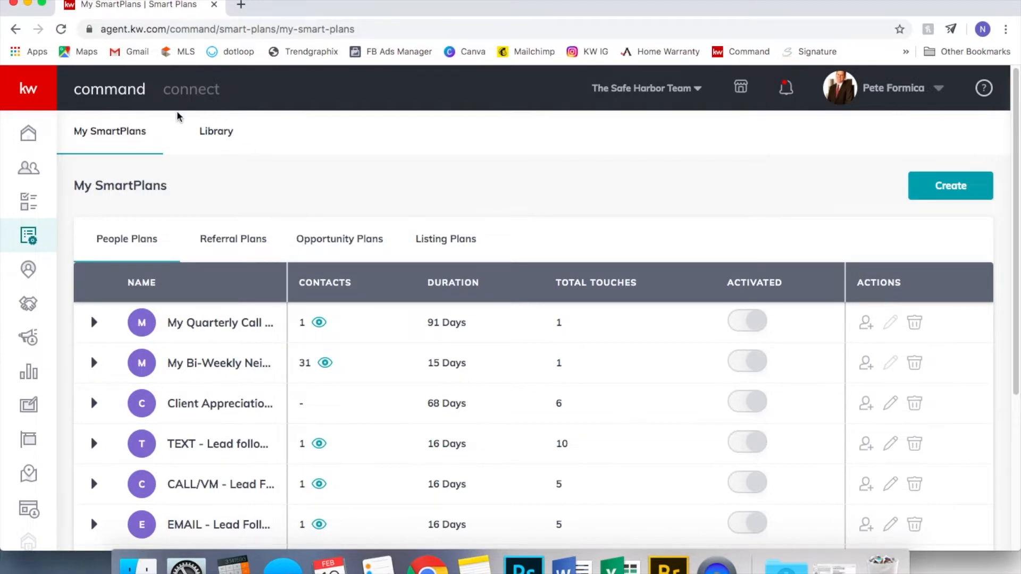
Open the SmartPlans library and browse all the ready-made plans it offers
{"action": "left_click", "coordinate": [214, 141]}
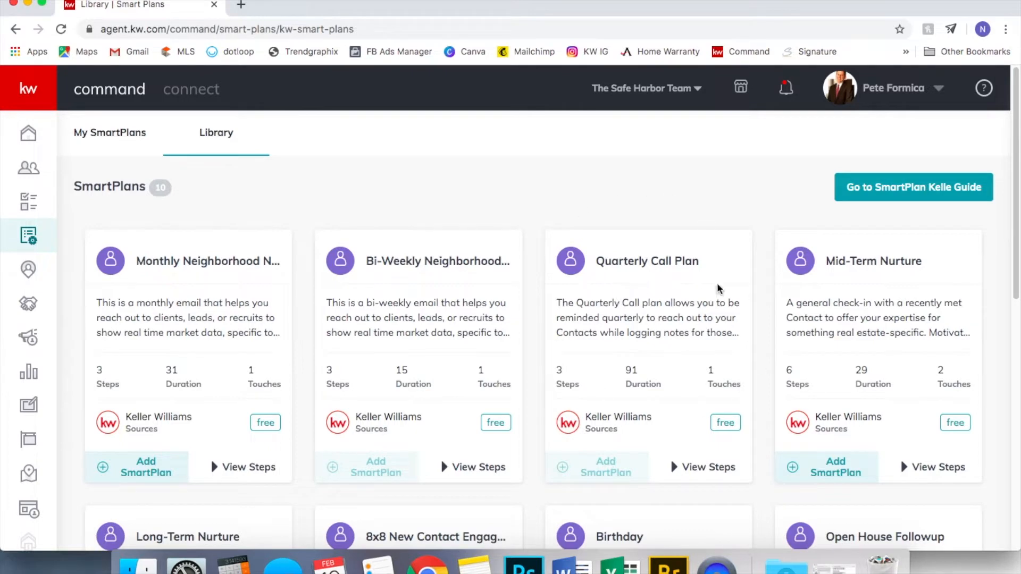
{"action": "scroll", "coordinate": [588, 296], "scroll_direction": "down", "scroll_amount": 3}
{"action": "scroll", "coordinate": [587, 296], "scroll_direction": "down", "scroll_amount": 3}
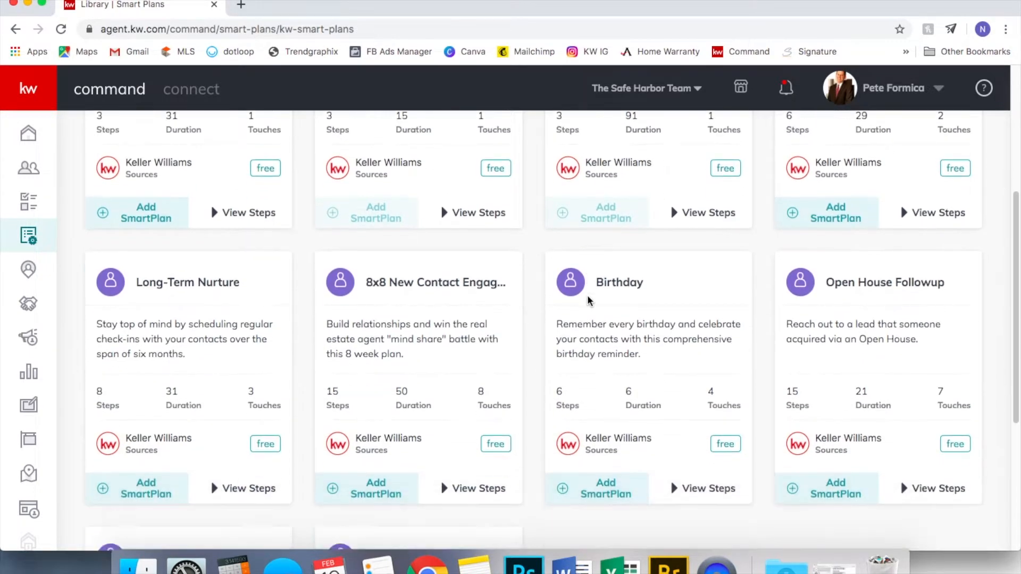
{"action": "scroll", "coordinate": [447, 213], "scroll_direction": "up", "scroll_amount": 6}
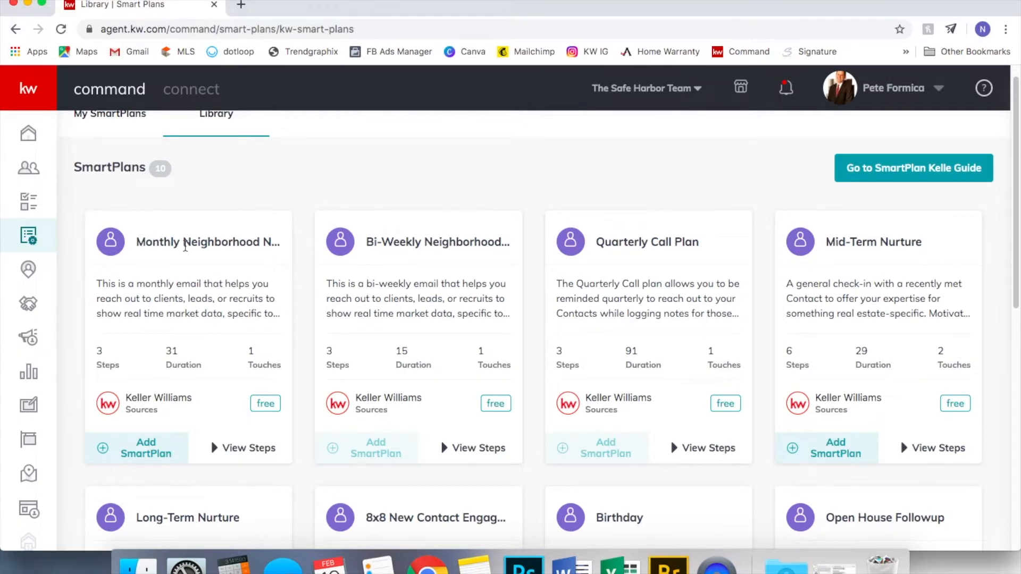
{"action": "scroll", "coordinate": [185, 249], "scroll_direction": "down", "scroll_amount": 5}
{"action": "scroll", "coordinate": [185, 248], "scroll_direction": "down", "scroll_amount": 2}
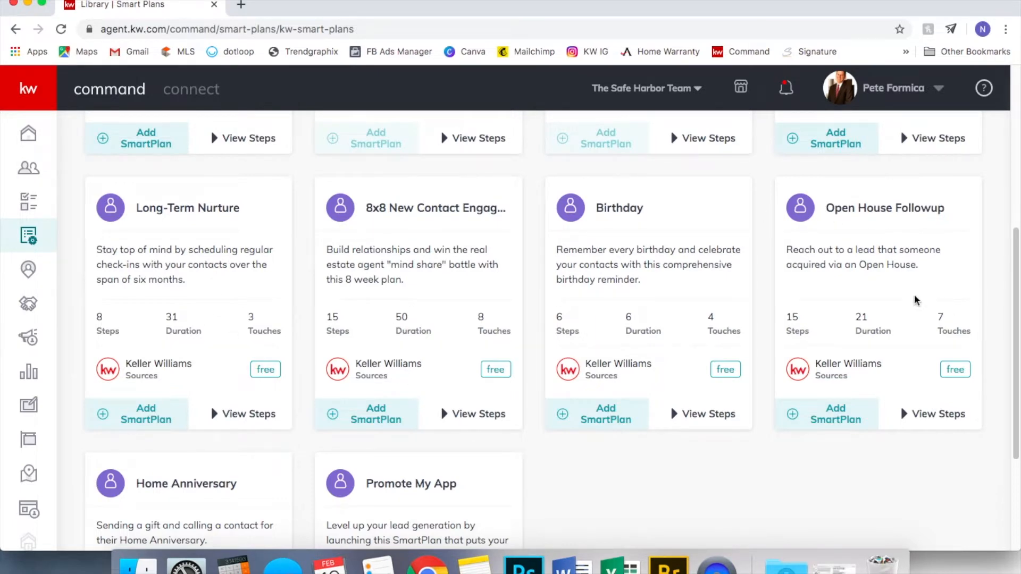
{"action": "scroll", "coordinate": [814, 395], "scroll_direction": "down", "scroll_amount": 4}
{"action": "scroll", "coordinate": [814, 396], "scroll_direction": "down", "scroll_amount": 2}
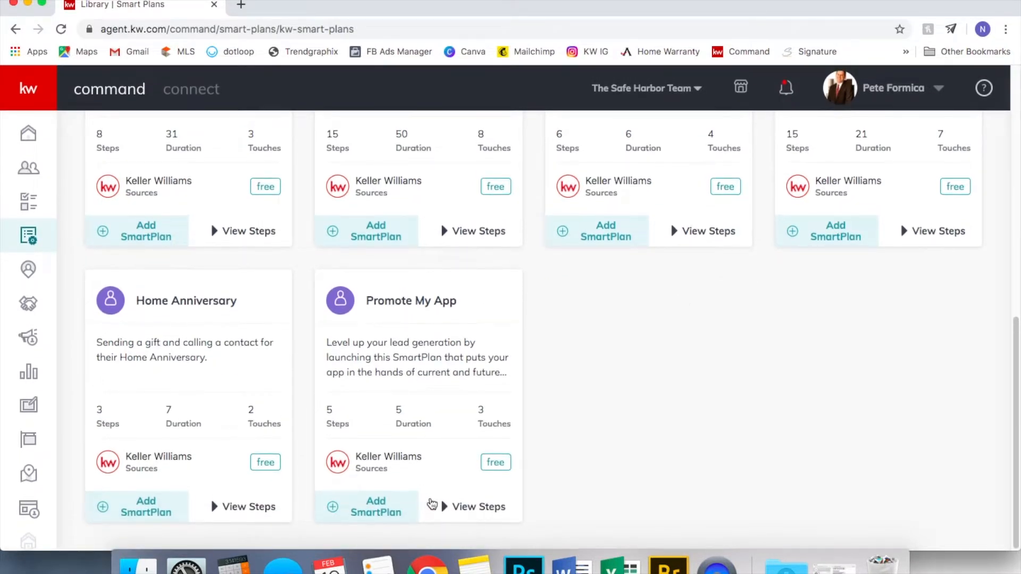
Show the steps of the Promote My App plan and read through them
{"action": "left_click", "coordinate": [458, 510]}
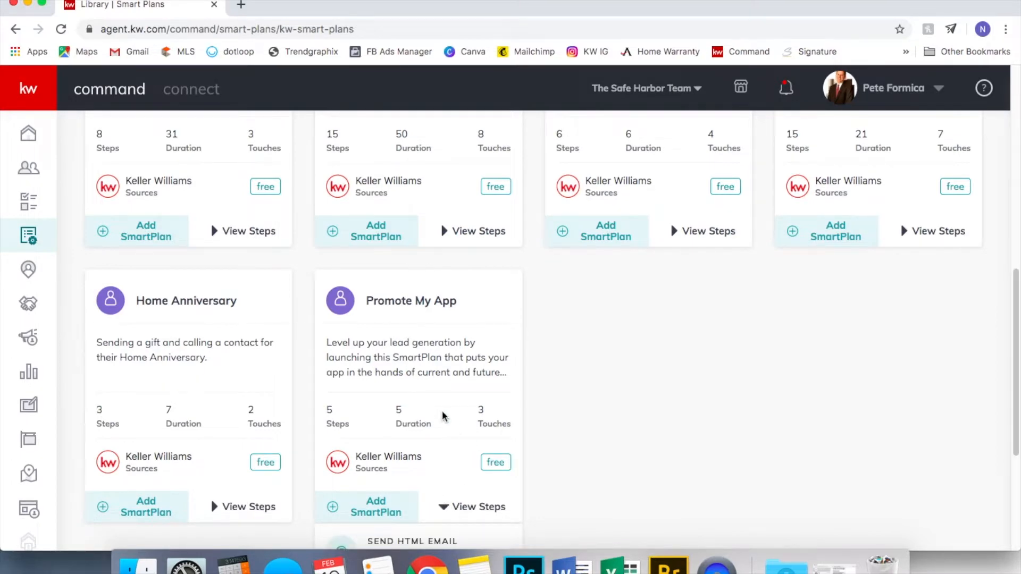
{"action": "scroll", "coordinate": [442, 417], "scroll_direction": "down", "scroll_amount": 4}
{"action": "scroll", "coordinate": [442, 417], "scroll_direction": "up", "scroll_amount": 3}
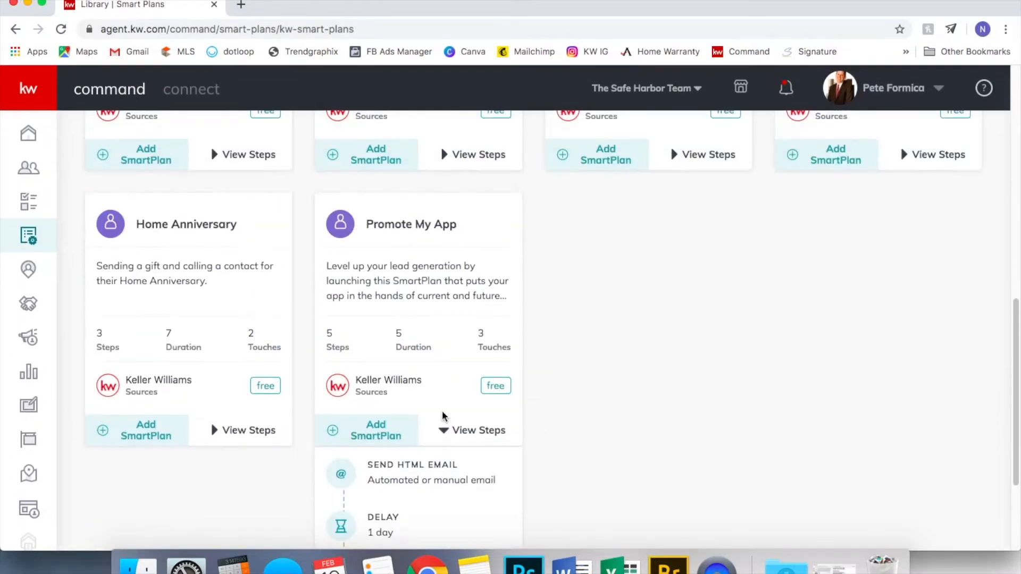
{"action": "scroll", "coordinate": [442, 411], "scroll_direction": "up", "scroll_amount": 6}
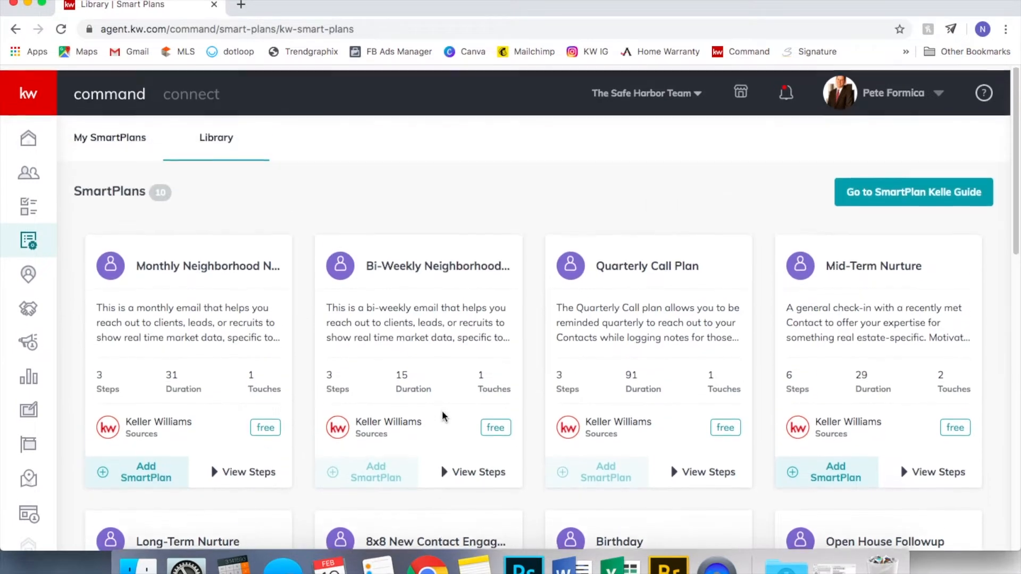
From My SmartPlans, create a new SmartPlan named "test 1" in the Contacts category with the Manual Add trigger event
{"action": "left_click", "coordinate": [113, 134]}
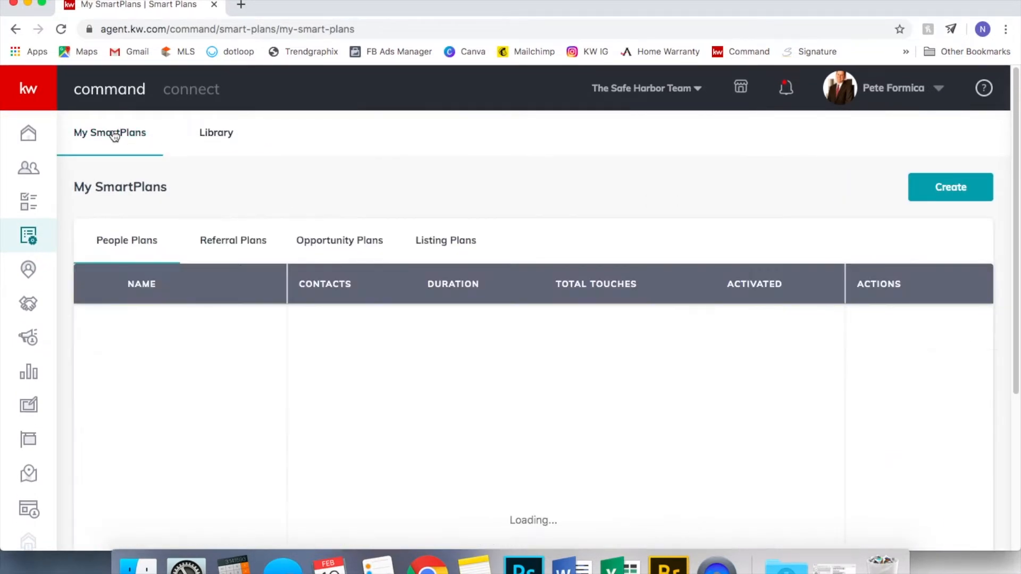
{"action": "left_click", "coordinate": [966, 196]}
{"action": "left_click", "coordinate": [491, 167]}
{"action": "type", "text": "test 1"}
{"action": "left_click", "coordinate": [498, 216]}
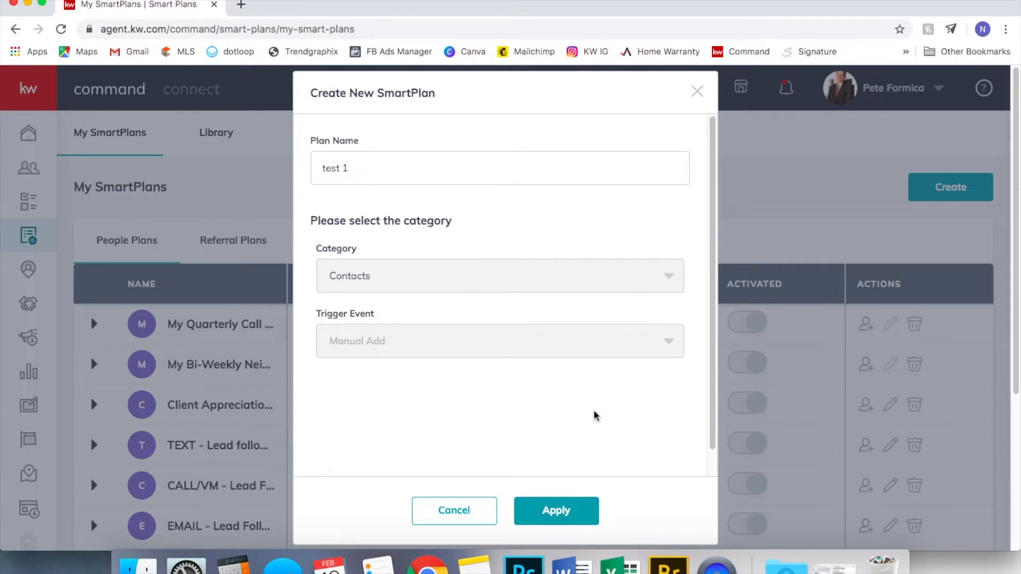
{"action": "left_click", "coordinate": [580, 512]}
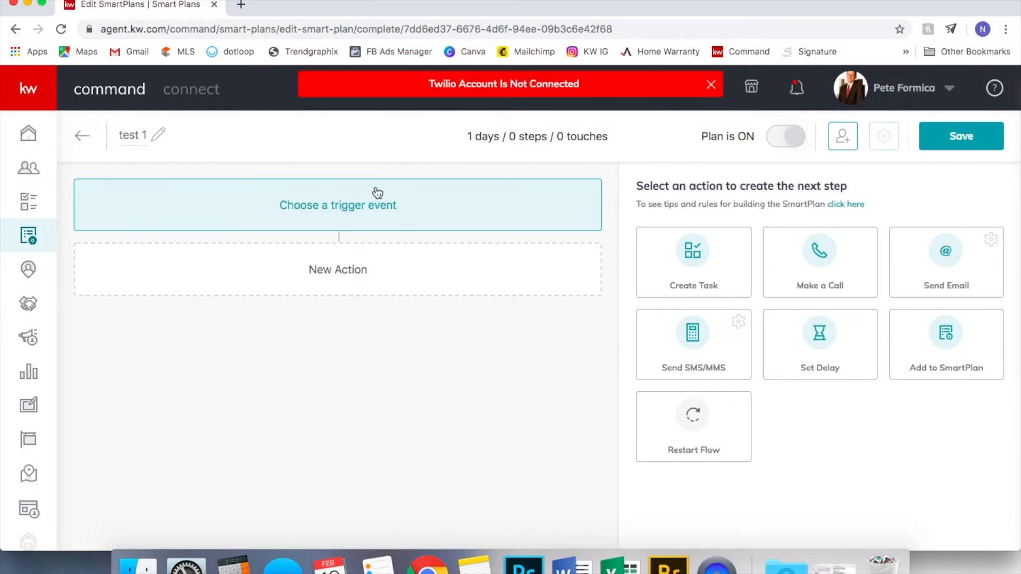
{"action": "left_click", "coordinate": [314, 206]}
{"action": "left_click", "coordinate": [445, 249]}
{"action": "left_click", "coordinate": [457, 508]}
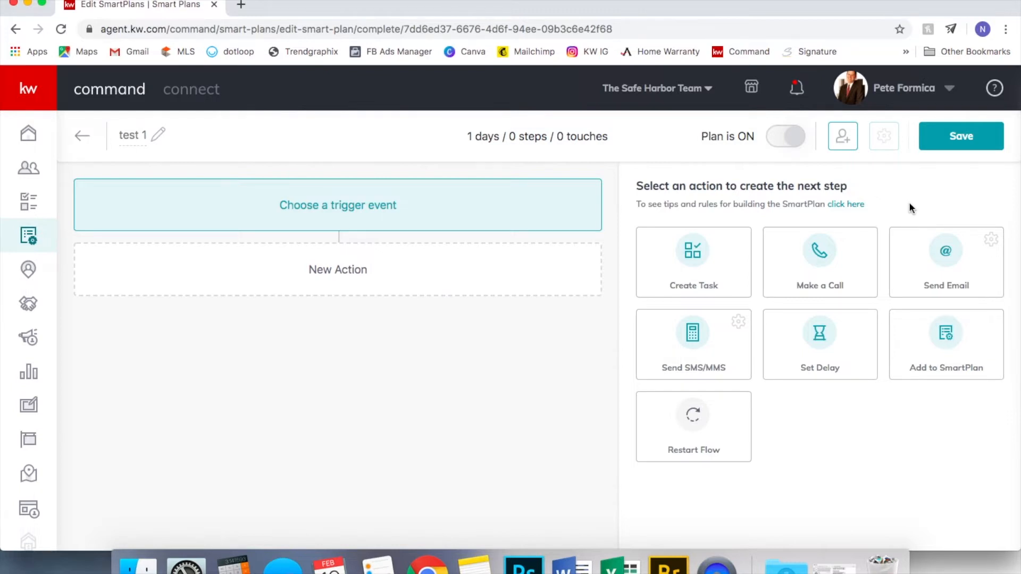
Add an Add to SmartPlan action as the plan's first step and look at its selectable SmartPlans
{"action": "left_click", "coordinate": [961, 344]}
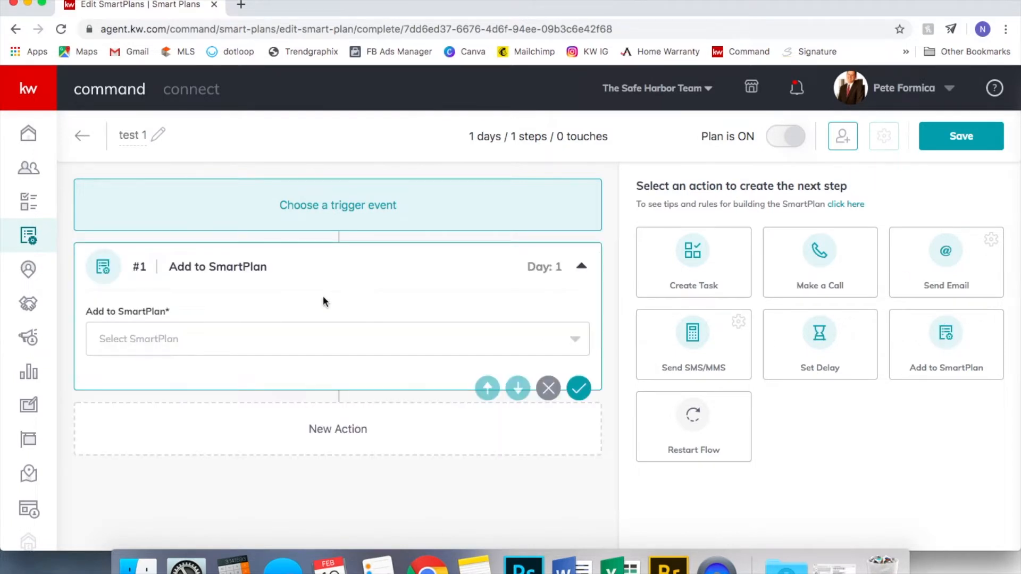
{"action": "left_click", "coordinate": [278, 335]}
{"action": "left_click", "coordinate": [264, 298]}
Search the first step's SmartPlan choices for "neighborhood", and clear the search text
{"action": "left_click", "coordinate": [564, 339]}
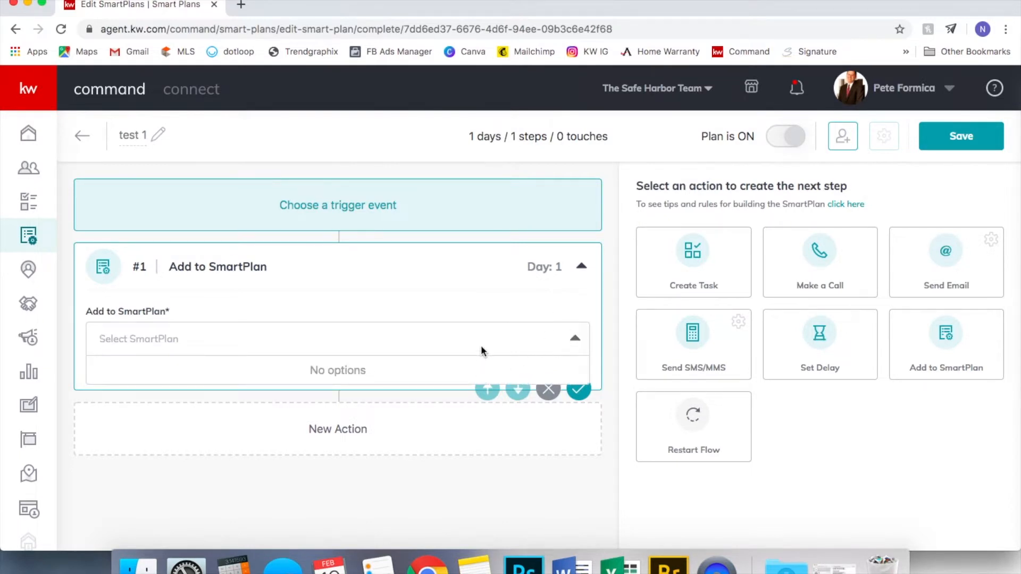
{"action": "type", "text": "neighborhood"}
{"action": "key", "text": "BackSpace"}
{"action": "key", "text": "BackSpace"}
{"action": "key", "text": "BackSpace"}
{"action": "key", "text": "BackSpace"}
{"action": "key", "text": "BackSpace"}
{"action": "key", "text": "BackSpace"}
{"action": "key", "text": "BackSpace"}
{"action": "key", "text": "BackSpace"}
{"action": "key", "text": "BackSpace"}
{"action": "key", "text": "BackSpace"}
{"action": "key", "text": "BackSpace"}
{"action": "key", "text": "BackSpace"}
{"action": "left_click", "coordinate": [541, 290]}
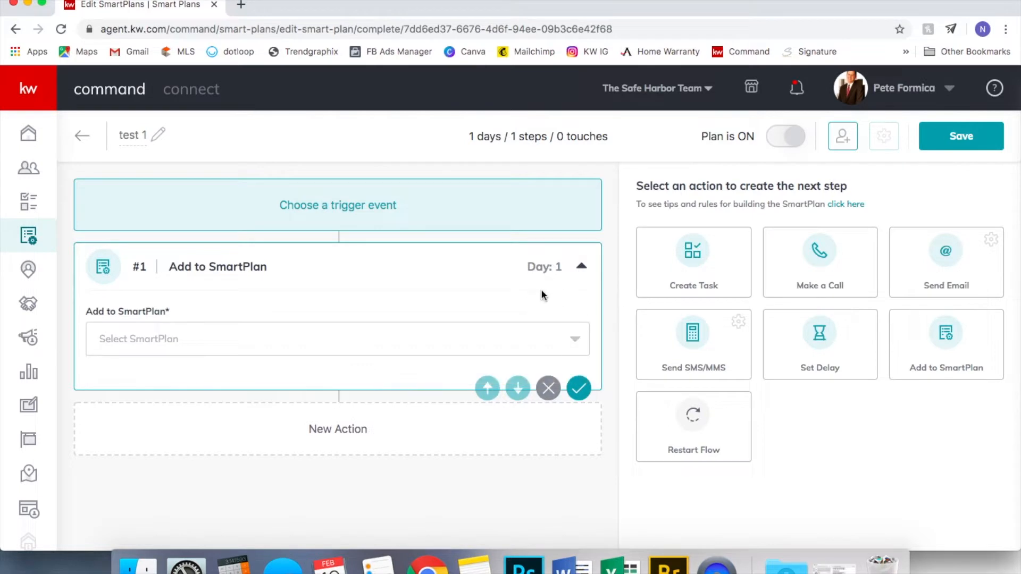
Recheck the SmartPlan choices and try to save the Add to SmartPlan step without a selection
{"action": "left_click", "coordinate": [572, 339]}
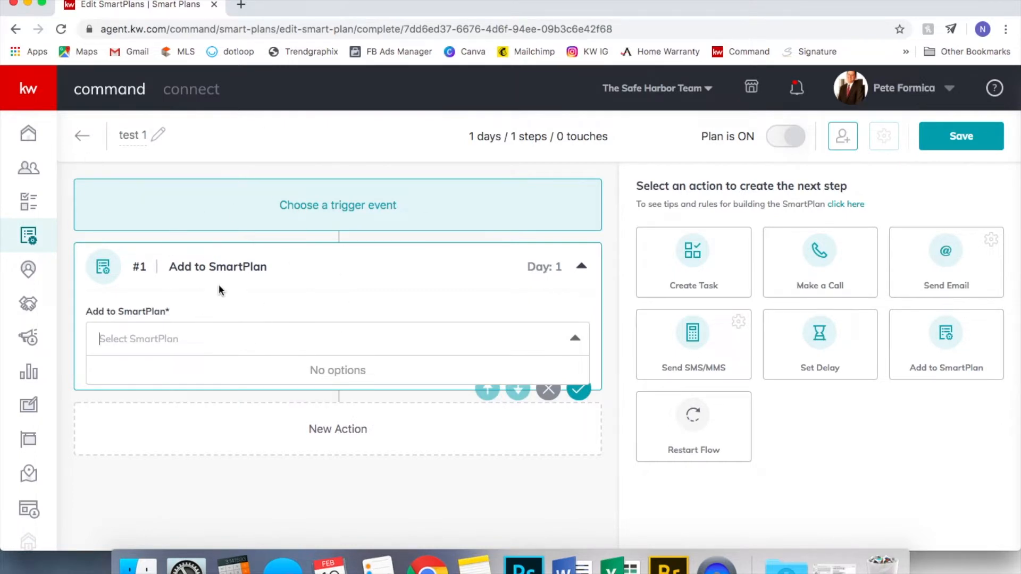
{"action": "left_click", "coordinate": [286, 287]}
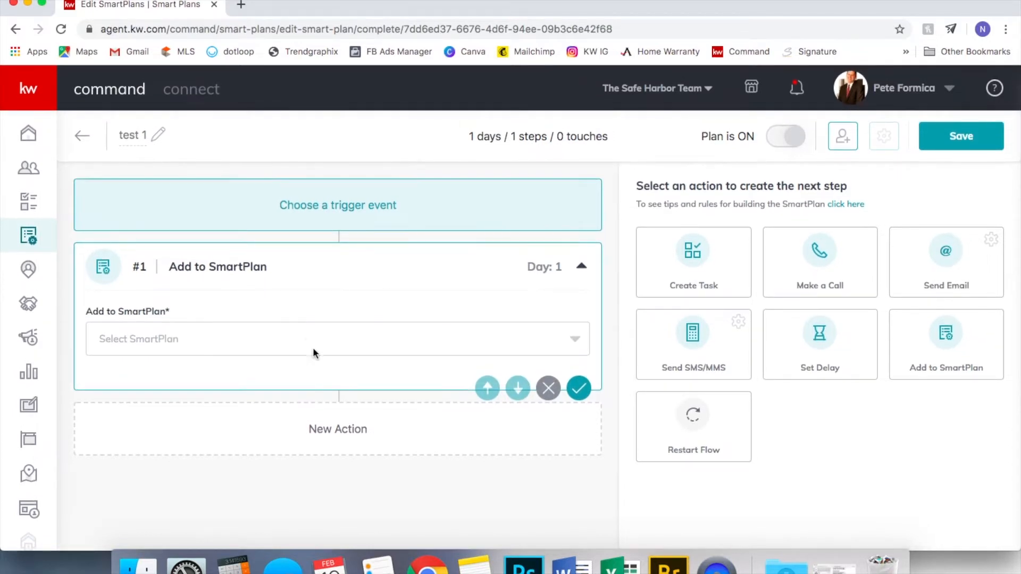
{"action": "left_click", "coordinate": [579, 388]}
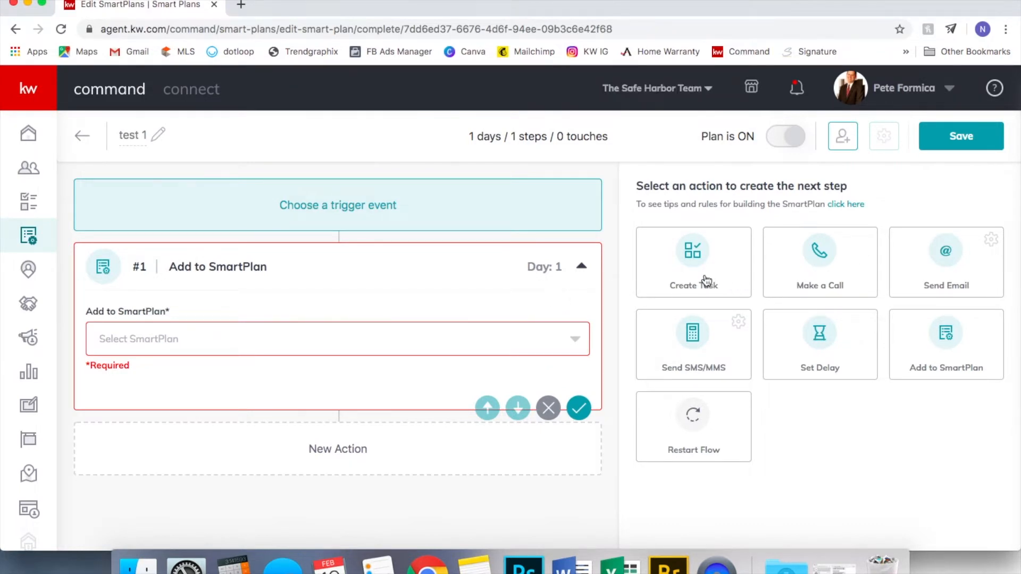
Add a Send SMS/MMS action as the plan's second step and dismiss the low battery notification
{"action": "left_click", "coordinate": [688, 351]}
{"action": "scroll", "coordinate": [419, 330], "scroll_direction": "down", "scroll_amount": 5}
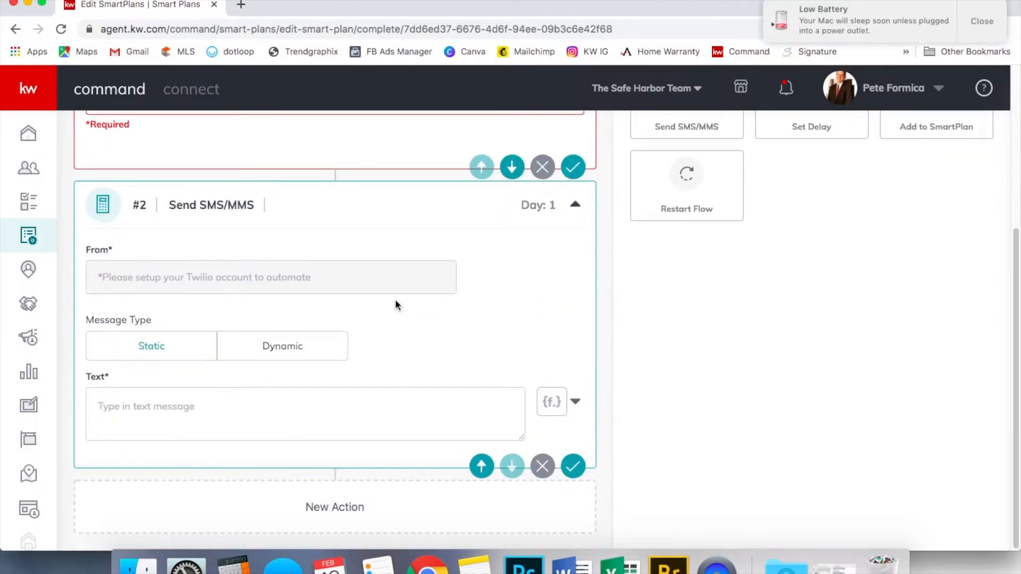
{"action": "left_click", "coordinate": [985, 22]}
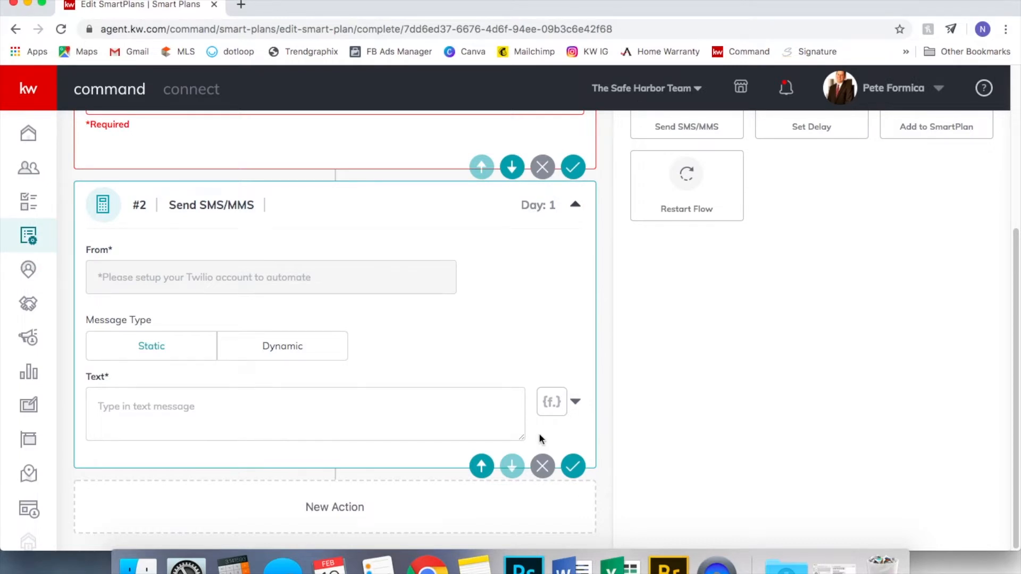
Switch to the Word document with the Facebook lead follow-up plan and find the Day 1 actions under SmartPlans - Texts
{"action": "left_click", "coordinate": [962, 566]}
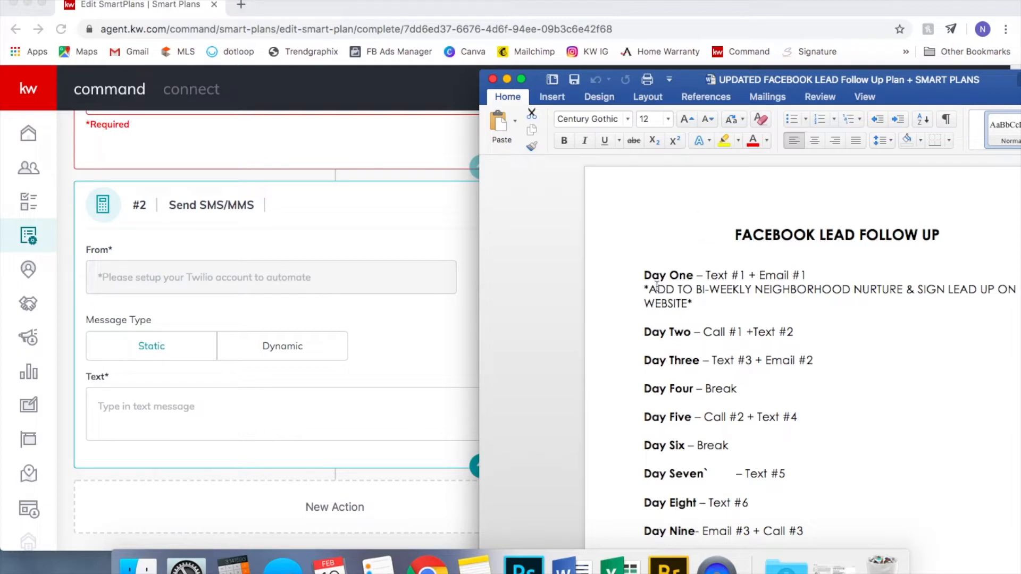
{"action": "scroll", "coordinate": [283, 213], "scroll_direction": "up", "scroll_amount": 3}
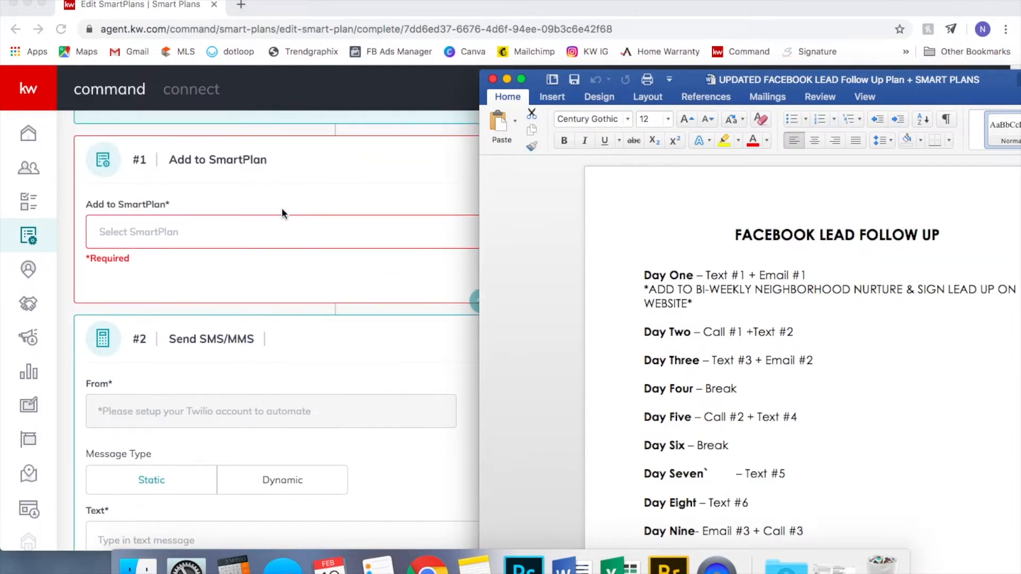
{"action": "scroll", "coordinate": [381, 289], "scroll_direction": "down", "scroll_amount": 3}
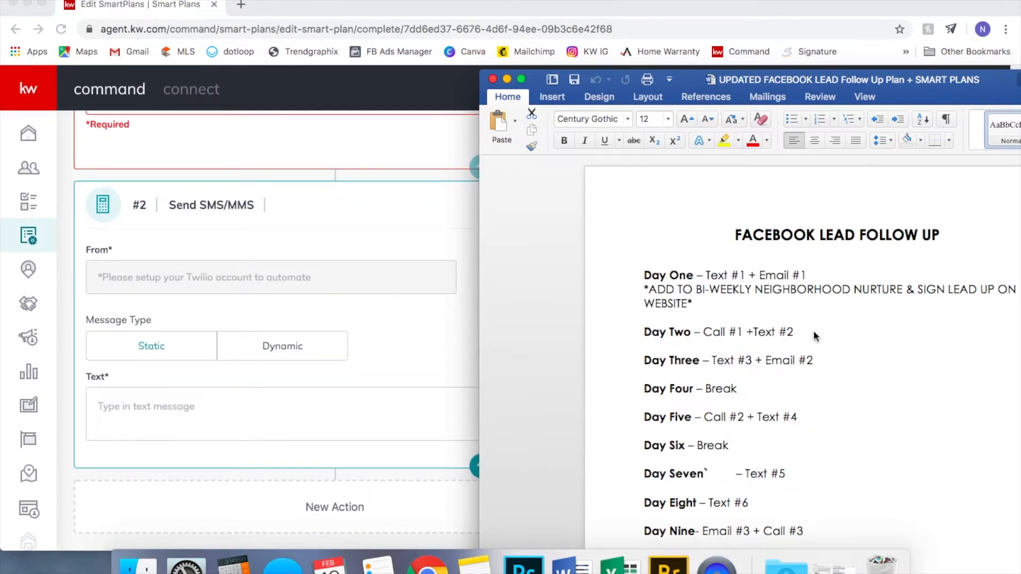
{"action": "scroll", "coordinate": [814, 332], "scroll_direction": "down", "scroll_amount": 20}
{"action": "scroll", "coordinate": [812, 330], "scroll_direction": "up", "scroll_amount": 5}
{"action": "scroll", "coordinate": [812, 331], "scroll_direction": "down", "scroll_amount": 5}
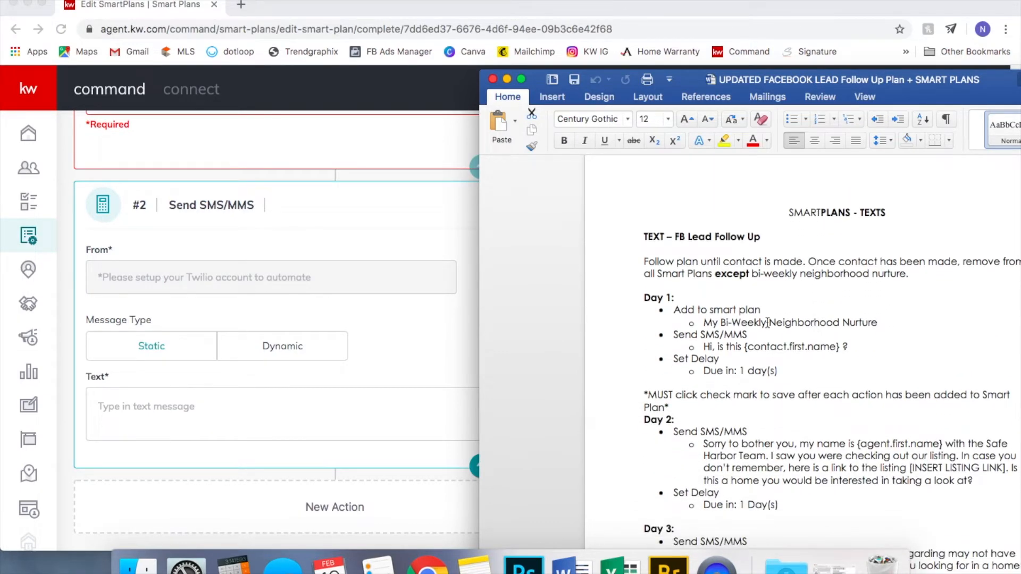
{"action": "scroll", "coordinate": [738, 366], "scroll_direction": "down", "scroll_amount": 3}
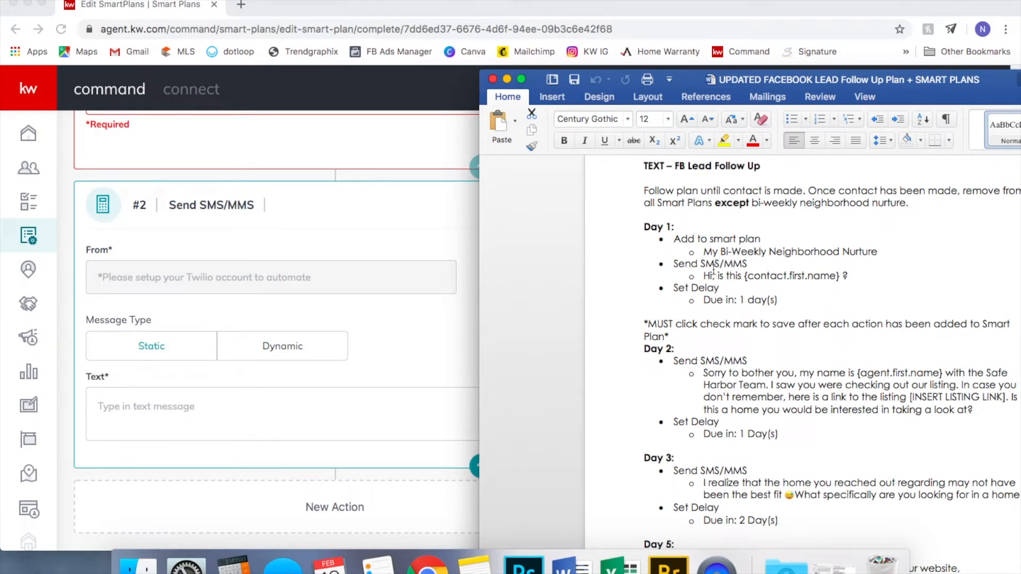
Copy the Day 1 message "Hi, is this {contact.first.name} ?" from the document into the Send SMS/MMS text in Command
{"action": "left_click_drag", "start_coordinate": [845, 279], "coordinate": [704, 276]}
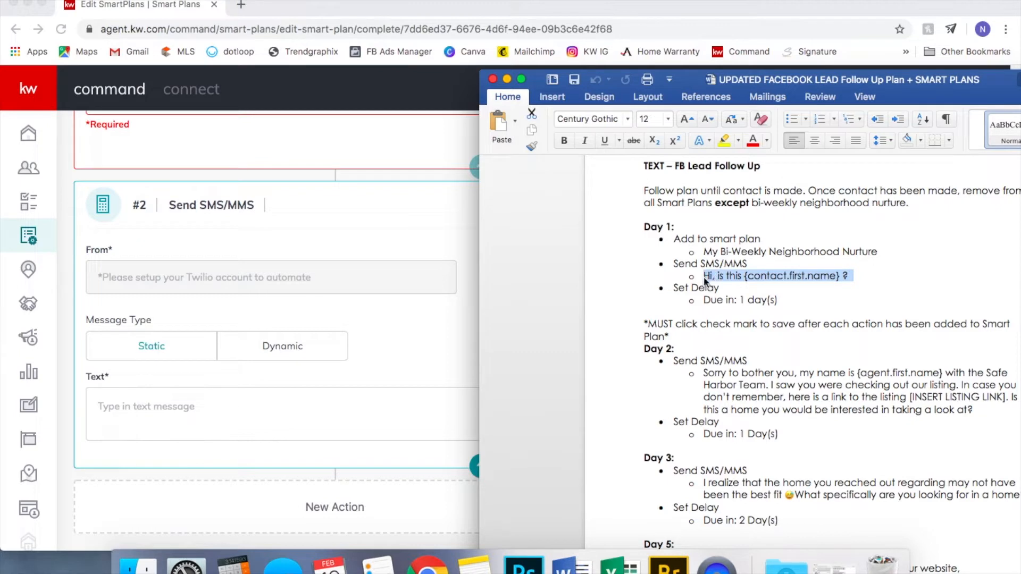
{"action": "left_click", "coordinate": [268, 420]}
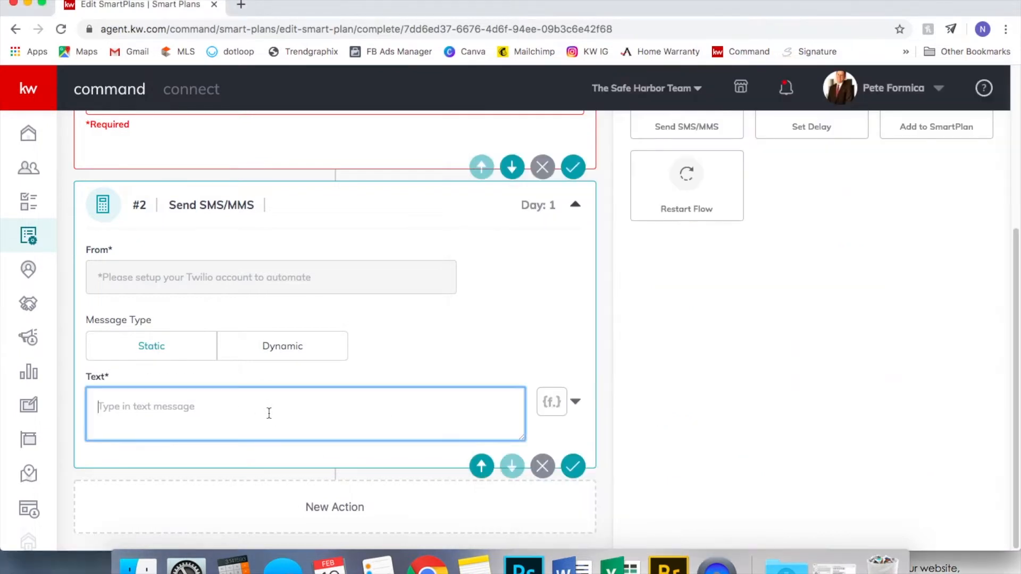
{"action": "type", "text": "o\tHi, is this {contact.first.name} ?"}
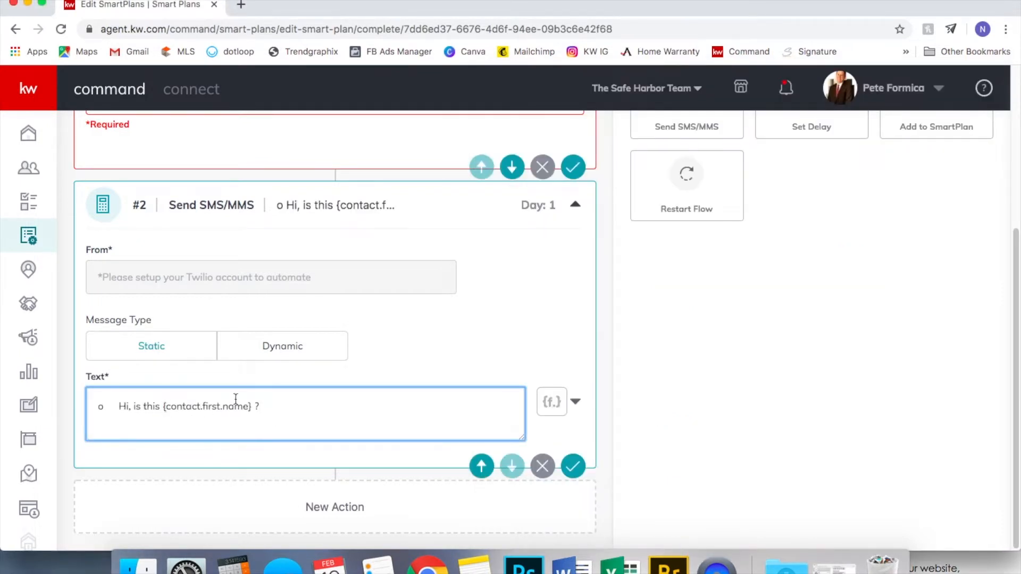
Replace the pasted name placeholder after "Hi, is this" in the SMS text with the contact.first.name merge field
{"action": "left_click_drag", "start_coordinate": [261, 406], "coordinate": [164, 406]}
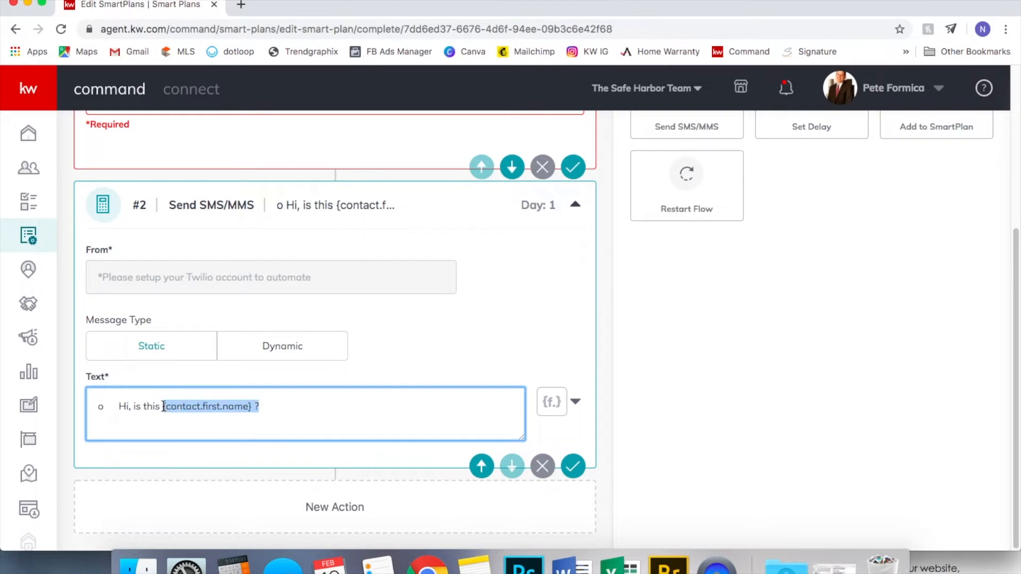
{"action": "key", "text": "BackSpace"}
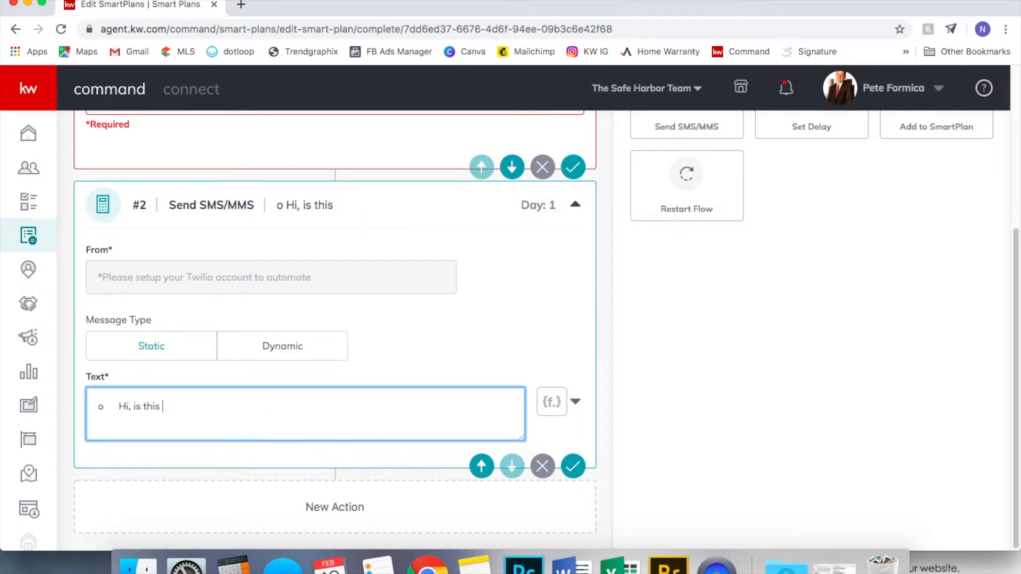
{"action": "left_click", "coordinate": [560, 406]}
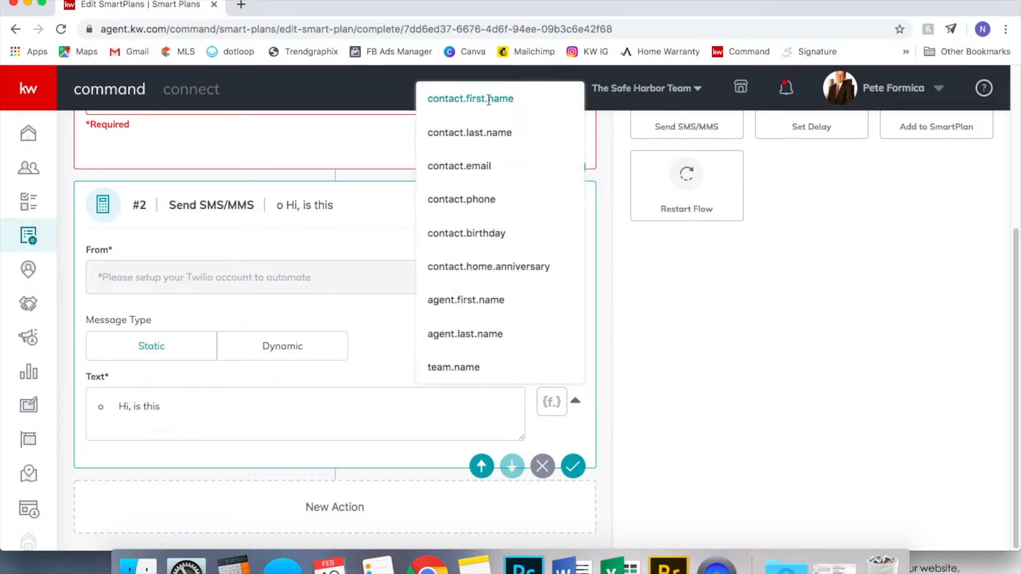
{"action": "left_click", "coordinate": [488, 99]}
{"action": "left_click", "coordinate": [265, 404]}
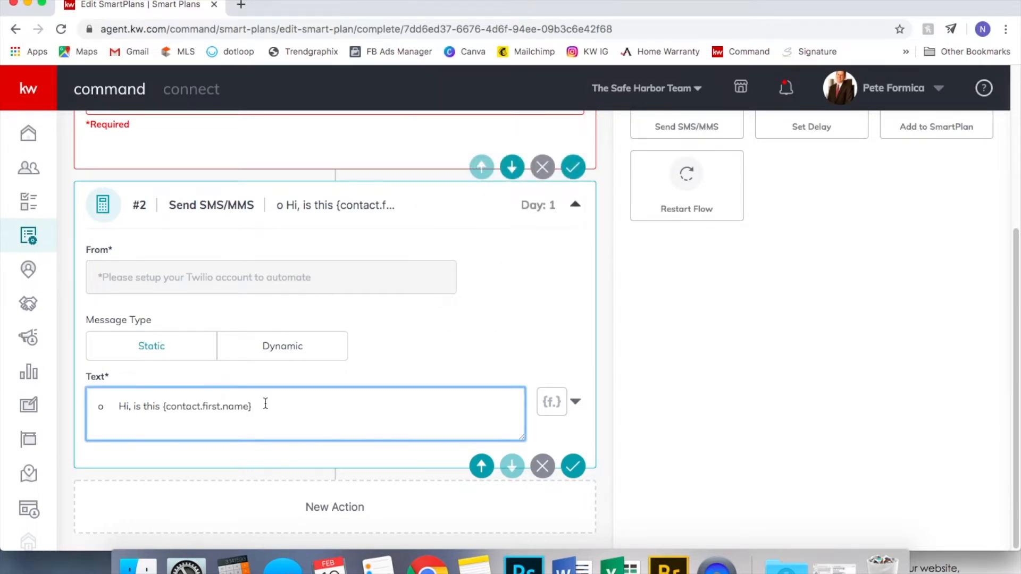
Remove the leading bullet so the SMS text reads "Hi, is this {contact.first.name} ?" and try to save the step
{"action": "left_click", "coordinate": [108, 407]}
{"action": "key", "text": "BackSpace"}
{"action": "key", "text": "BackSpace"}
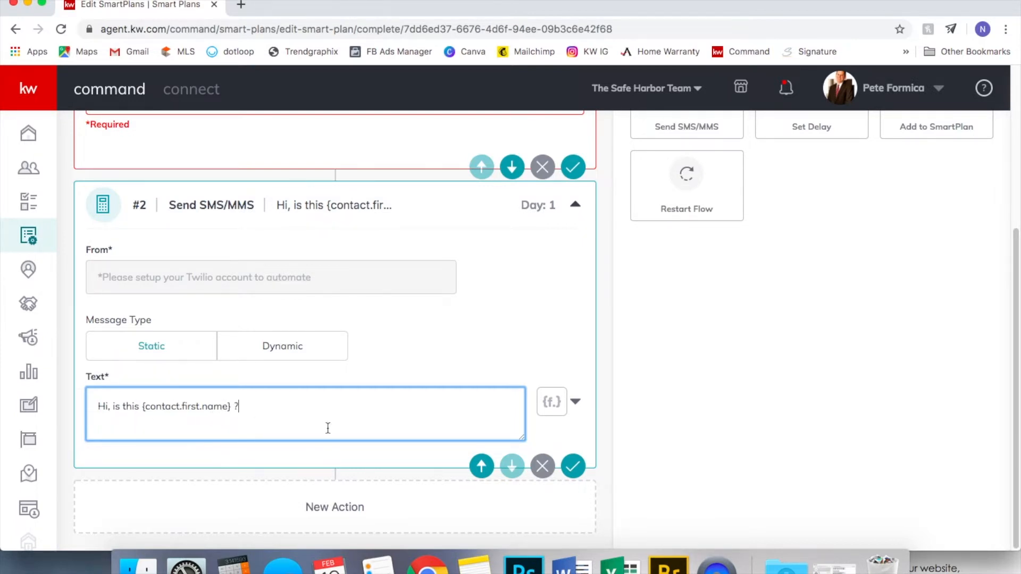
{"action": "left_click", "coordinate": [573, 466]}
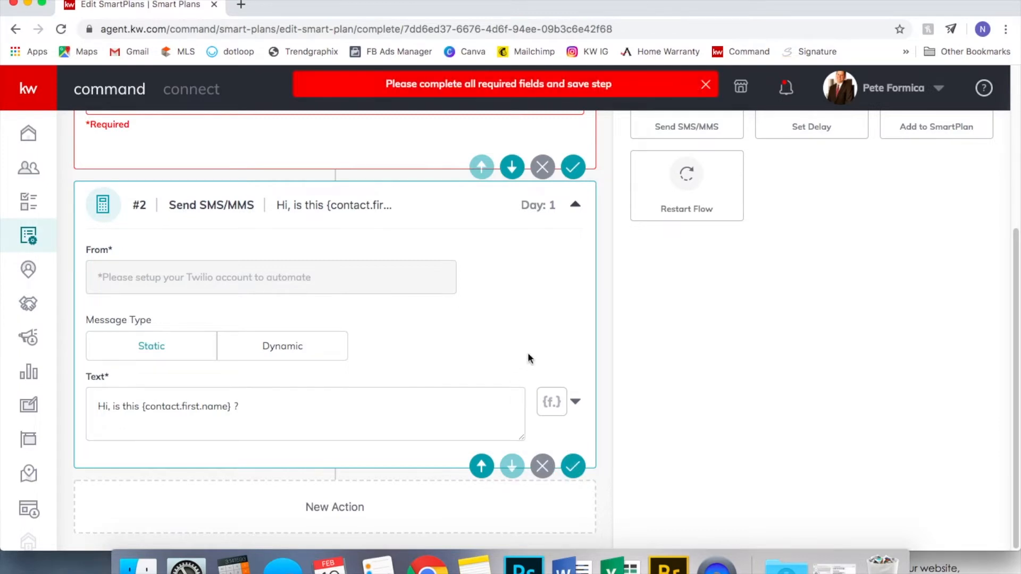
Add a Send Email action as the plan's third step
{"action": "scroll", "coordinate": [694, 326], "scroll_direction": "up", "scroll_amount": 3}
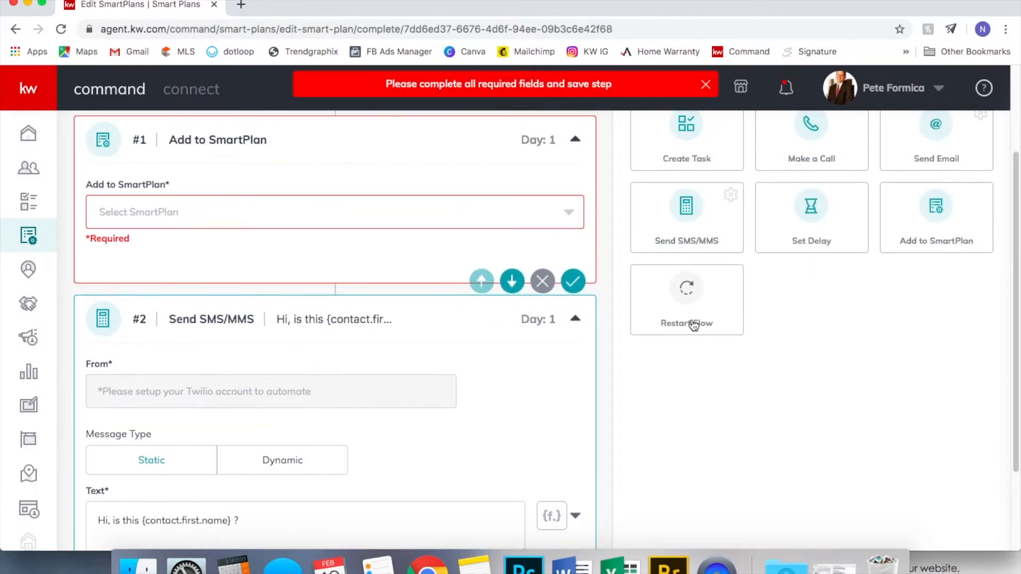
{"action": "scroll", "coordinate": [694, 326], "scroll_direction": "down", "scroll_amount": 3}
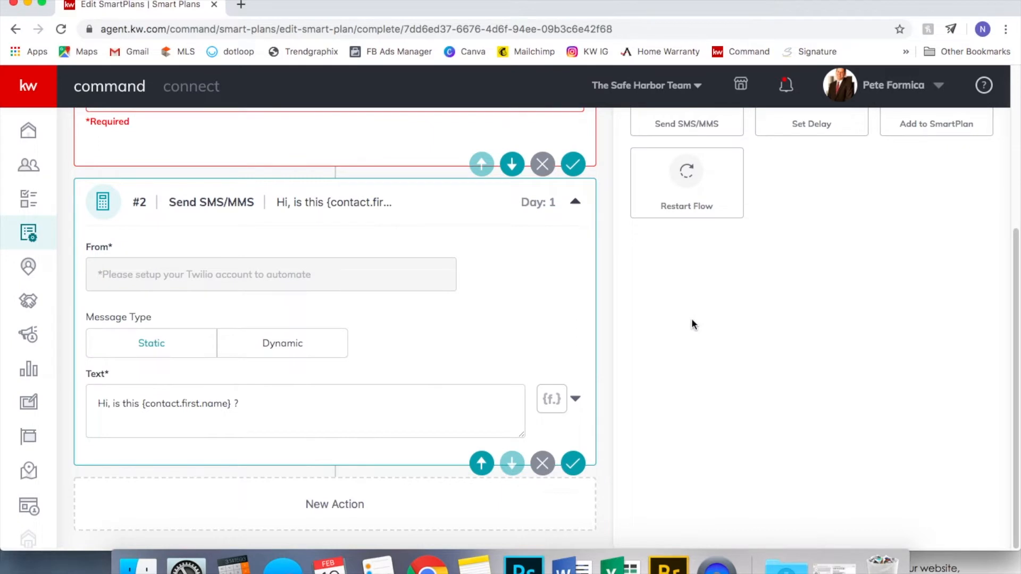
{"action": "scroll", "coordinate": [693, 325], "scroll_direction": "up", "scroll_amount": 6}
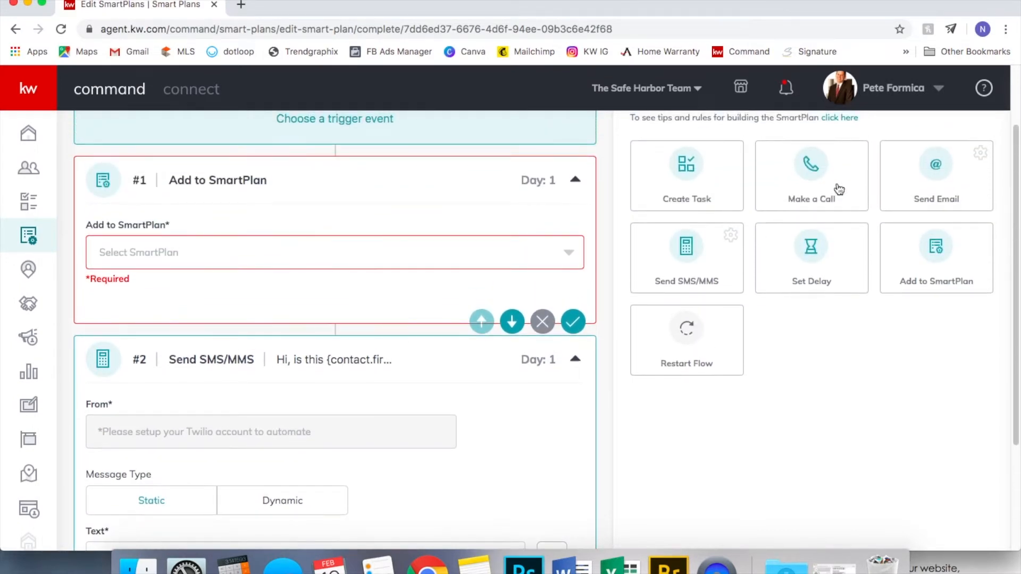
{"action": "left_click", "coordinate": [926, 195]}
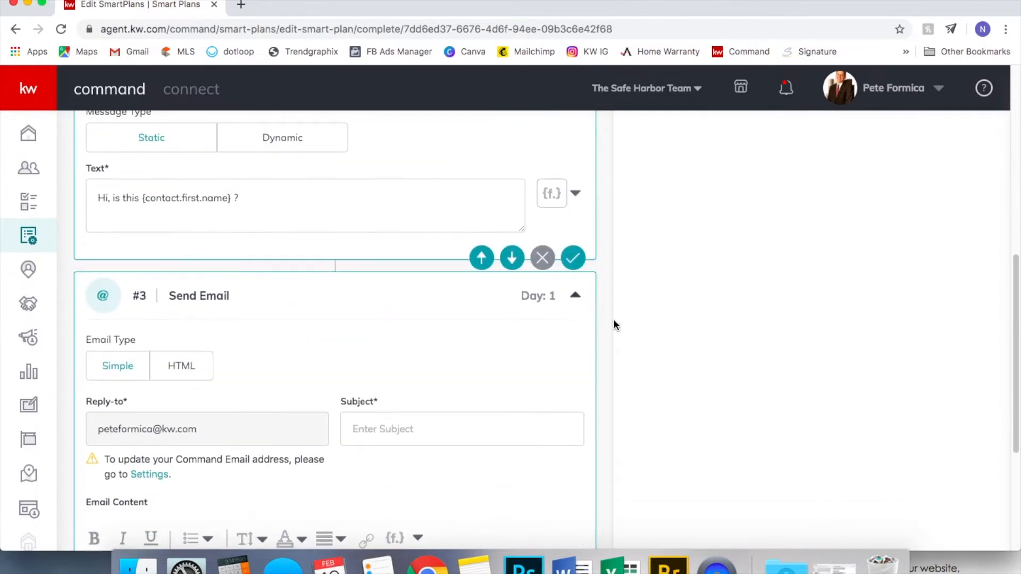
Switch to the Word document and read the Day 1 to Day 3 text message actions
{"action": "key", "text": "super+Tab"}
{"action": "scroll", "coordinate": [877, 344], "scroll_direction": "up", "scroll_amount": 3}
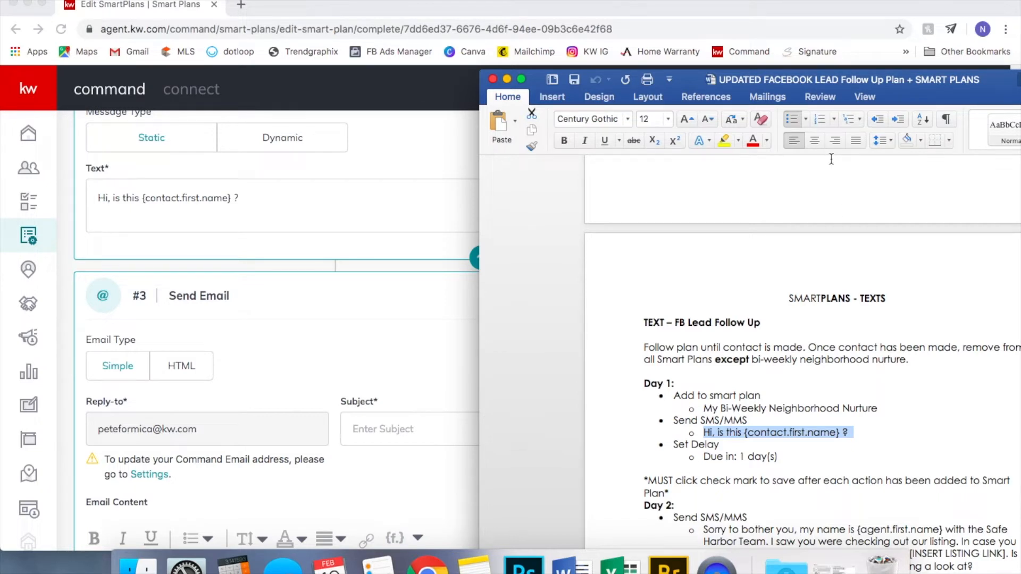
{"action": "scroll", "coordinate": [857, 360], "scroll_direction": "down", "scroll_amount": 2}
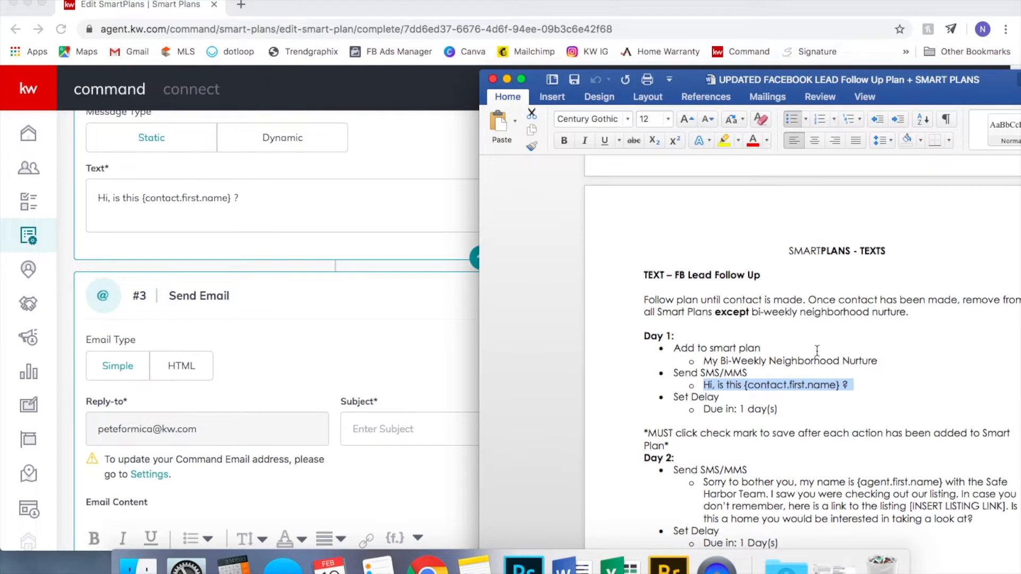
{"action": "scroll", "coordinate": [817, 351], "scroll_direction": "down", "scroll_amount": 3}
{"action": "scroll", "coordinate": [817, 351], "scroll_direction": "down", "scroll_amount": 4}
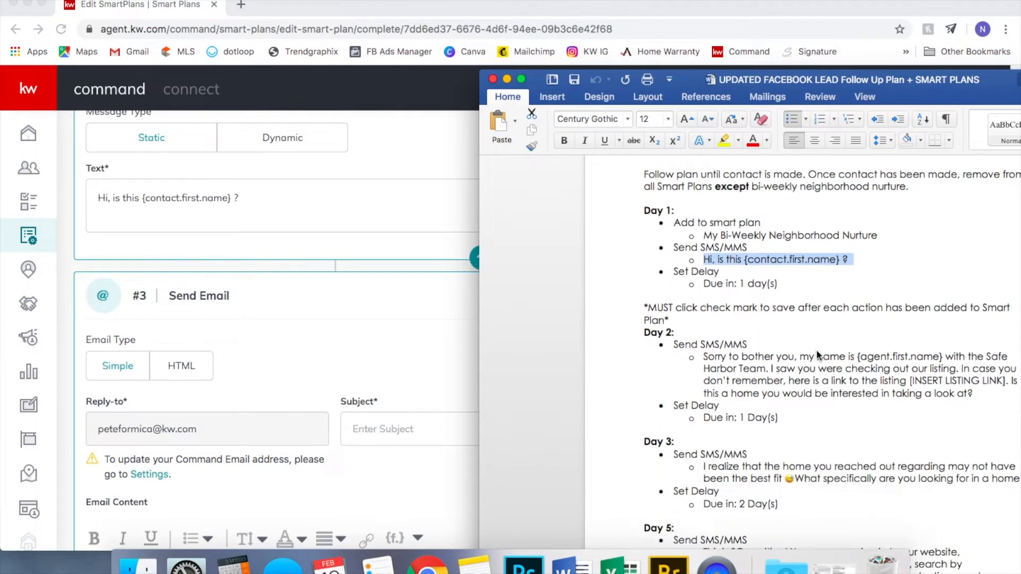
Return to Command and examine the Send Email step's type, reply-to, subject and content fields along with the earlier steps
{"action": "left_click", "coordinate": [347, 325]}
{"action": "scroll", "coordinate": [347, 309], "scroll_direction": "up", "scroll_amount": 5}
{"action": "scroll", "coordinate": [346, 306], "scroll_direction": "down", "scroll_amount": 7}
{"action": "scroll", "coordinate": [347, 306], "scroll_direction": "up", "scroll_amount": 2}
{"action": "scroll", "coordinate": [348, 306], "scroll_direction": "down", "scroll_amount": 1}
{"action": "scroll", "coordinate": [348, 306], "scroll_direction": "down", "scroll_amount": 1}
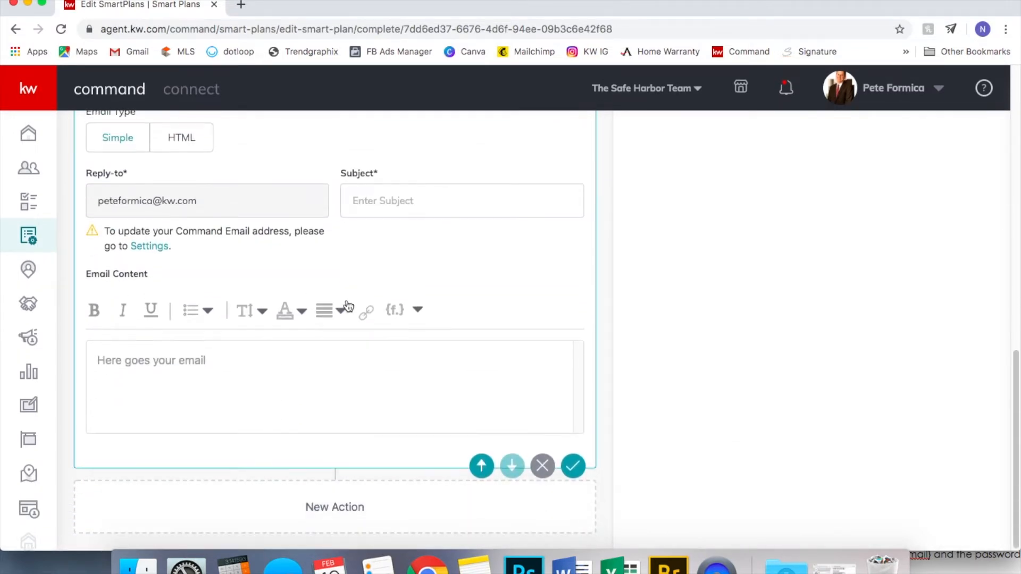
{"action": "scroll", "coordinate": [347, 308], "scroll_direction": "up", "scroll_amount": 2}
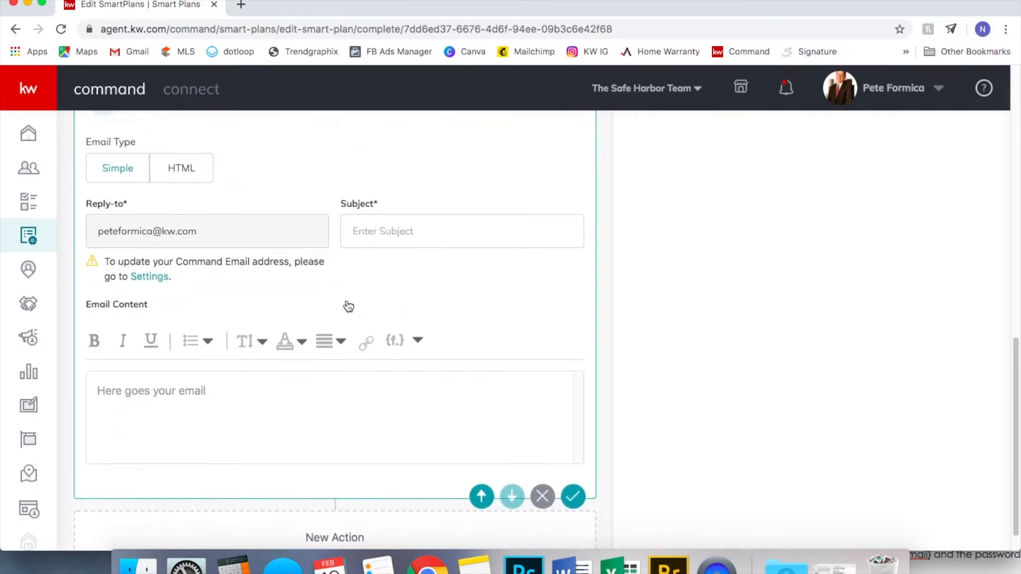
{"action": "scroll", "coordinate": [286, 290], "scroll_direction": "up", "scroll_amount": 2}
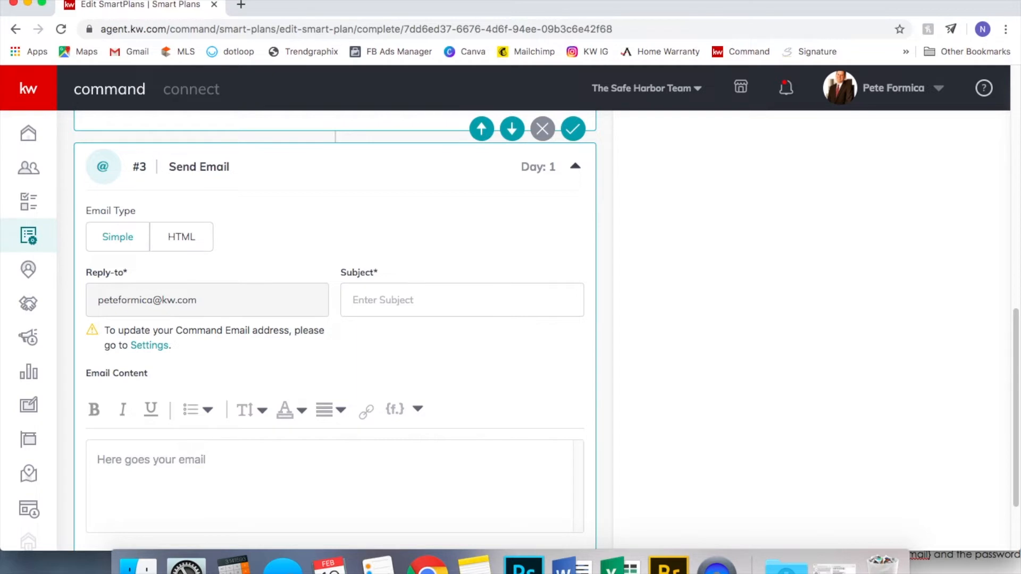
{"action": "scroll", "coordinate": [260, 422], "scroll_direction": "down", "scroll_amount": 4}
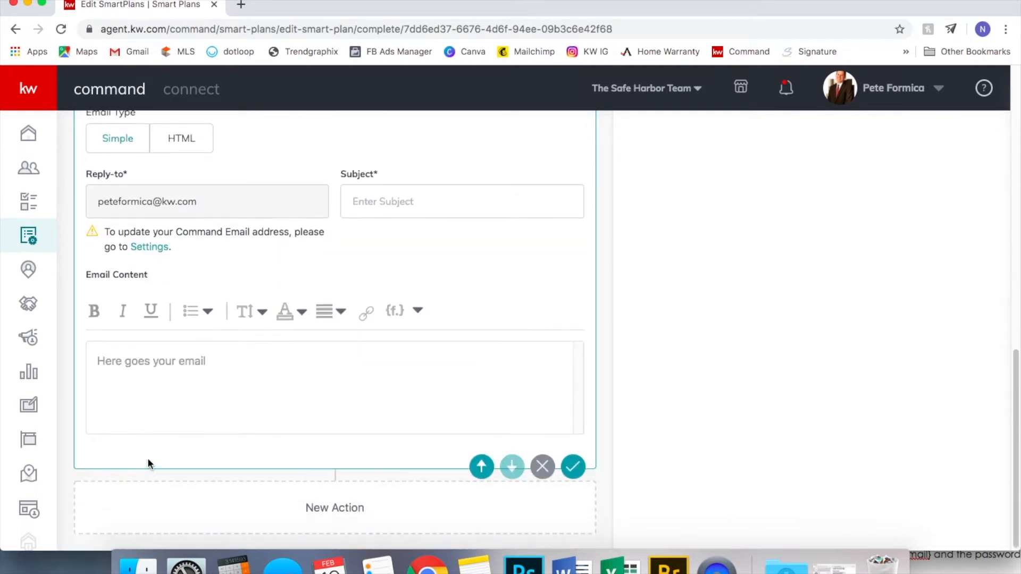
{"action": "scroll", "coordinate": [299, 403], "scroll_direction": "up", "scroll_amount": 20}
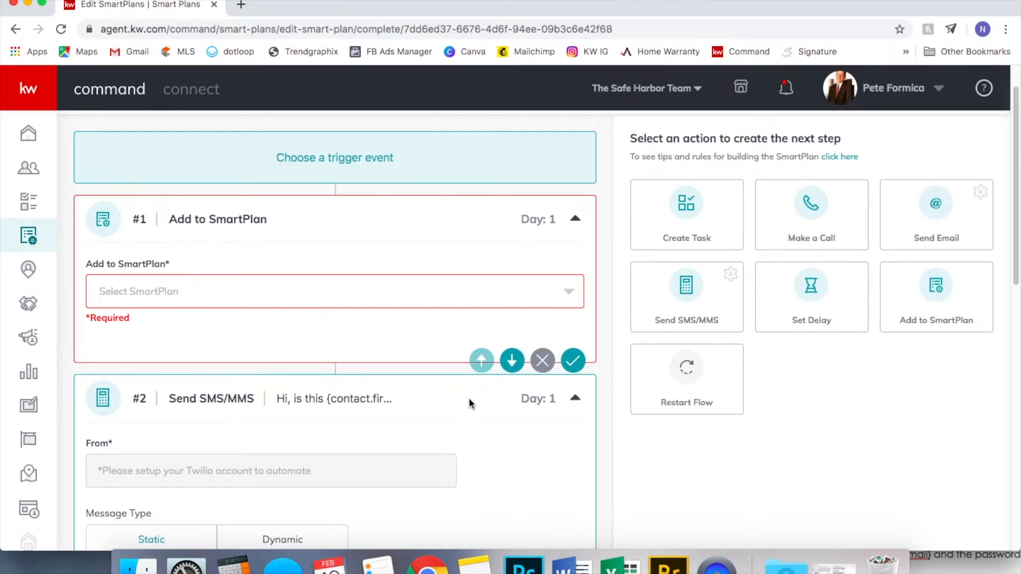
{"action": "scroll", "coordinate": [442, 406], "scroll_direction": "down", "scroll_amount": 15}
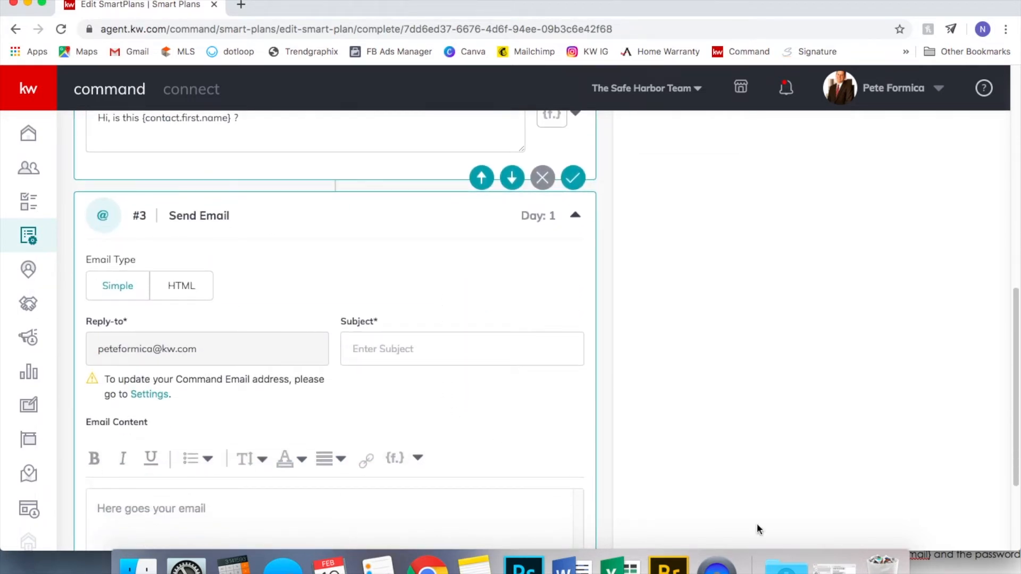
Copy the Day 1 Send Email message from the Word document, from the greeting to "Looking forward to hearing from you!", into the Email Content
{"action": "left_click", "coordinate": [952, 557]}
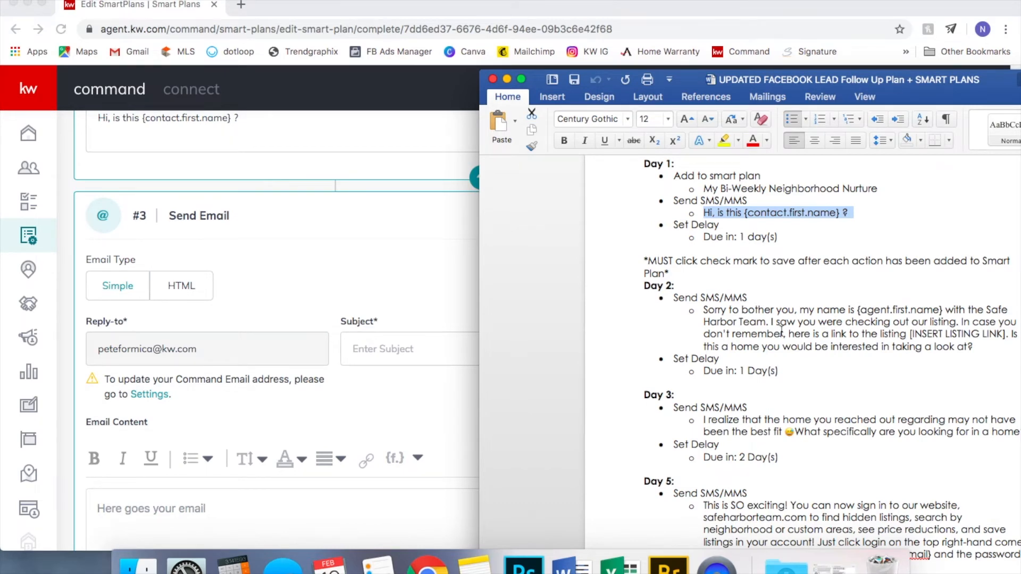
{"action": "scroll", "coordinate": [781, 332], "scroll_direction": "down", "scroll_amount": 20}
{"action": "scroll", "coordinate": [782, 334], "scroll_direction": "down", "scroll_amount": 10}
{"action": "scroll", "coordinate": [781, 334], "scroll_direction": "down", "scroll_amount": 10}
{"action": "scroll", "coordinate": [781, 331], "scroll_direction": "down", "scroll_amount": 10}
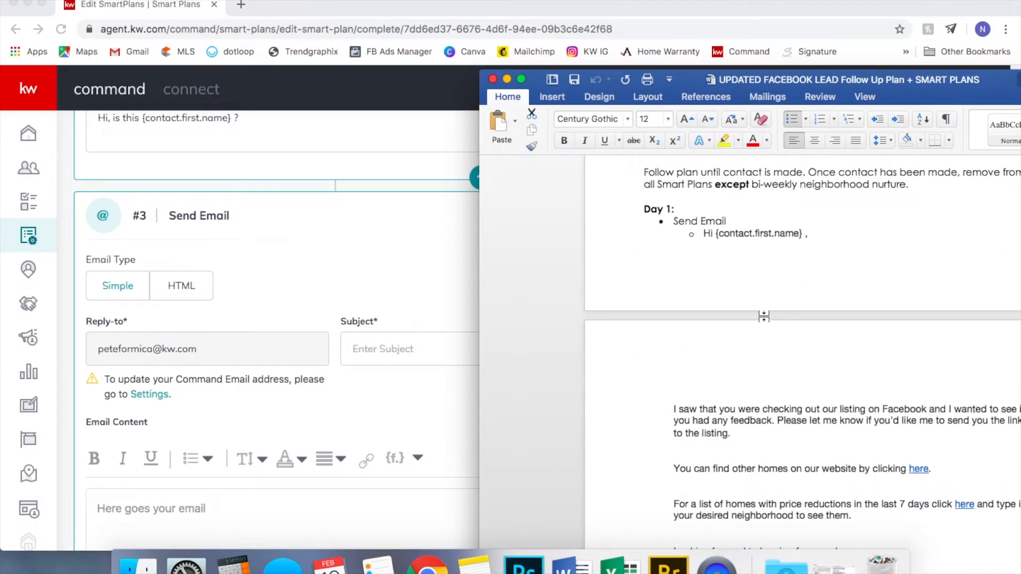
{"action": "scroll", "coordinate": [856, 477], "scroll_direction": "down", "scroll_amount": 3}
{"action": "left_click_drag", "start_coordinate": [853, 458], "coordinate": [702, 210]}
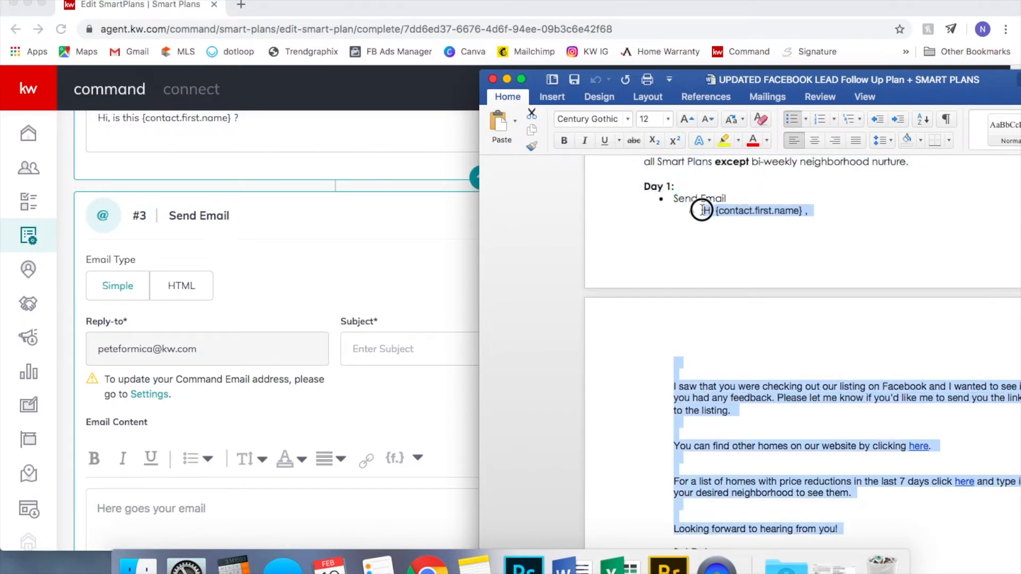
{"action": "left_click", "coordinate": [201, 507]}
{"action": "type", "text": "o Hi {contact.first.name} , I saw that you were checking out our listing on Facebook and I wanted to see if you had any feedback. Please let me know if you'd like me to send you the link to the listing. You can find other homes on our website by clicking here. For a list of homes with price reductions in the last 7 days click here and type in your desired neighborhood to see them. Looking forward to hearing from you!"}
Remove the stray bullet before the email's greeting and add a blank line below the greeting
{"action": "scroll", "coordinate": [319, 372], "scroll_direction": "down", "scroll_amount": 5}
{"action": "left_click", "coordinate": [106, 363]}
{"action": "key", "text": "BackSpace"}
{"action": "key", "text": "BackSpace"}
{"action": "left_click", "coordinate": [231, 363]}
{"action": "key", "text": "Return"}
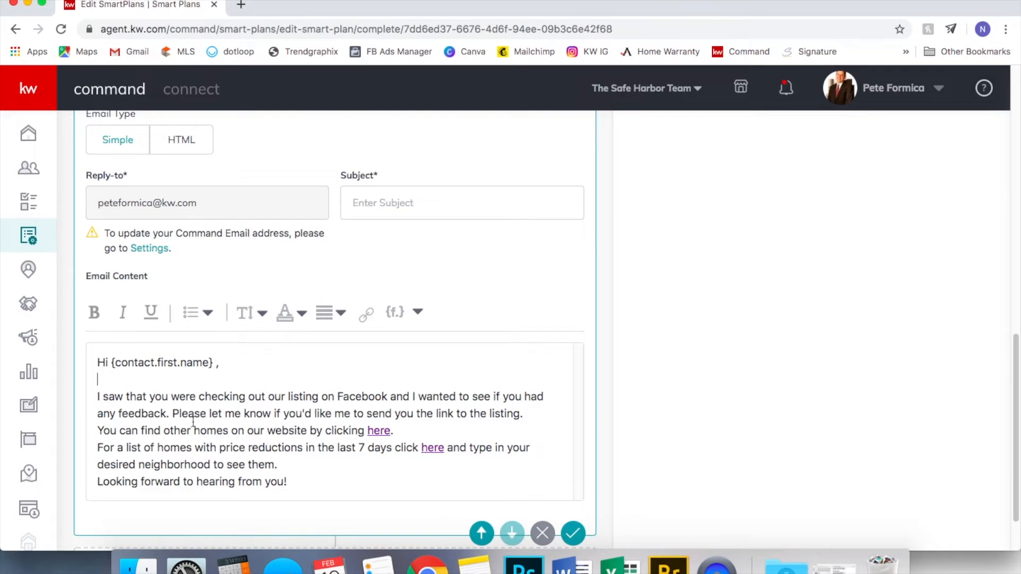
Separate the remaining paragraphs of the email content with blank lines
{"action": "left_click", "coordinate": [538, 414]}
{"action": "key", "text": "Return"}
{"action": "key", "text": "Return"}
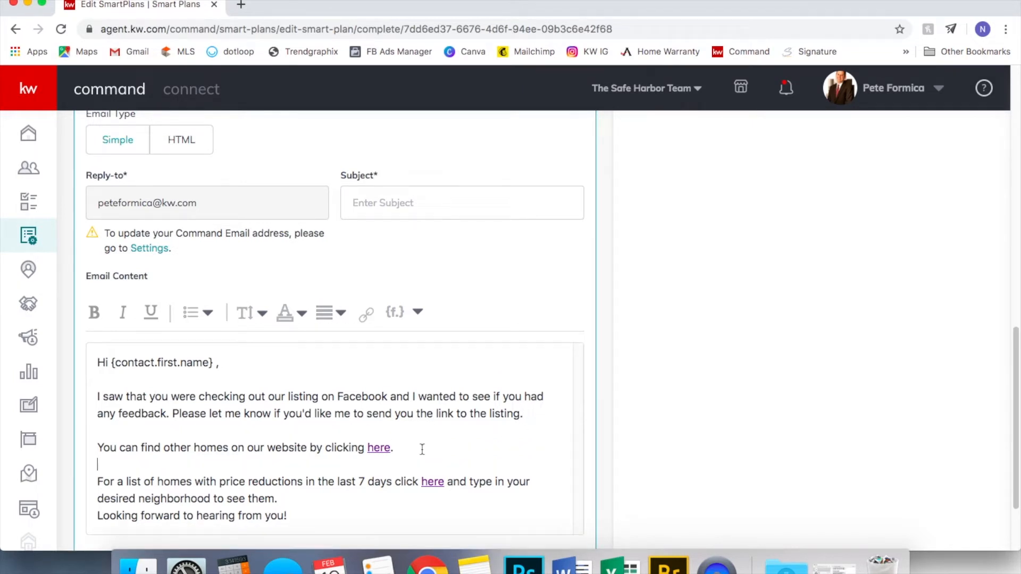
{"action": "key", "text": "Return"}
{"action": "key", "text": "Return"}
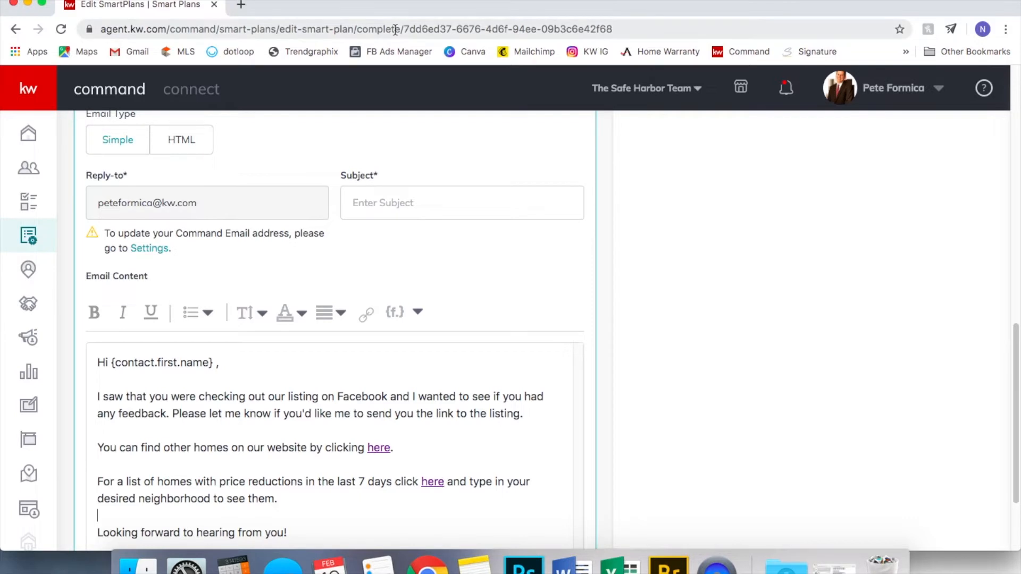
Open the team website safeharborteam.kw.com in a new browser tab
{"action": "left_click", "coordinate": [240, 5]}
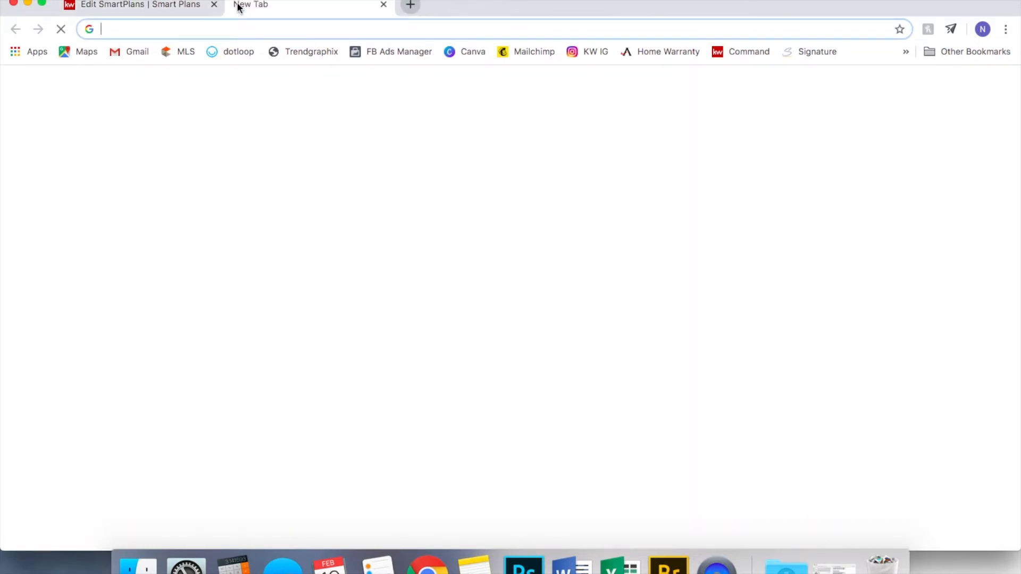
{"action": "type", "text": "safea"}
{"action": "key", "text": "BackSpace"}
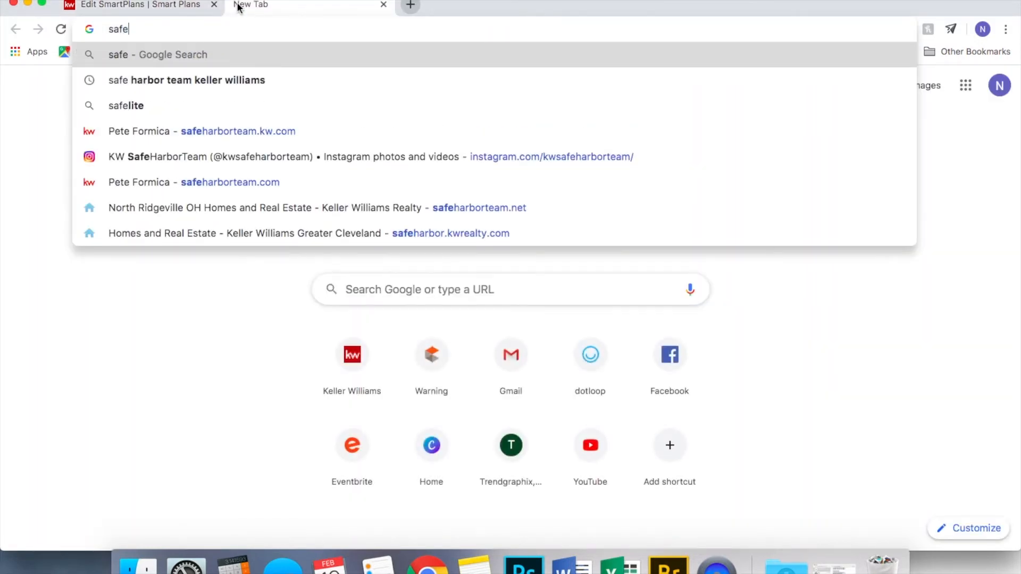
{"action": "type", "text": "harbor"}
{"action": "key", "text": "Return"}
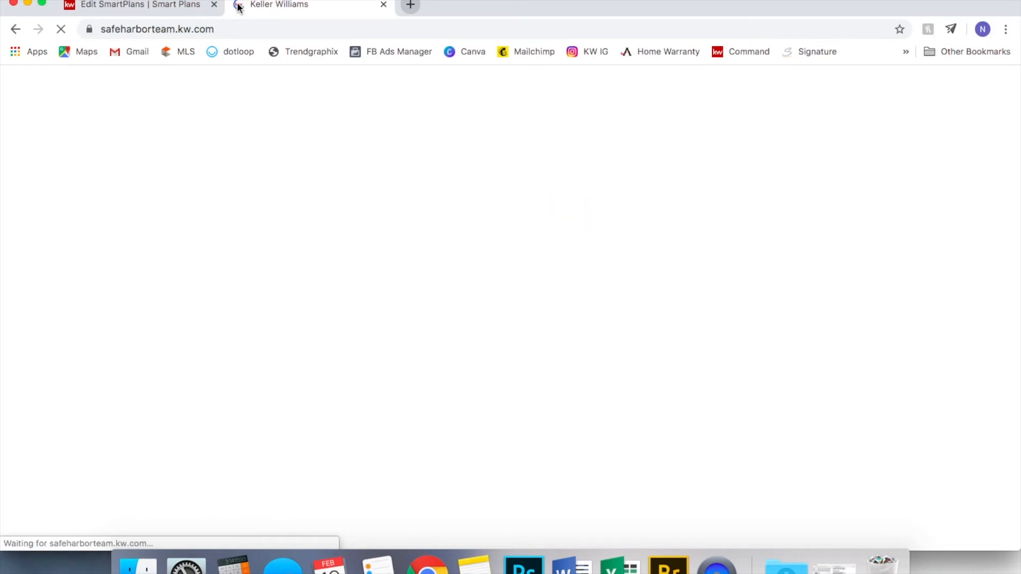
Run a property search without criteria on the team website and select the search page's address
{"action": "left_click", "coordinate": [163, 5]}
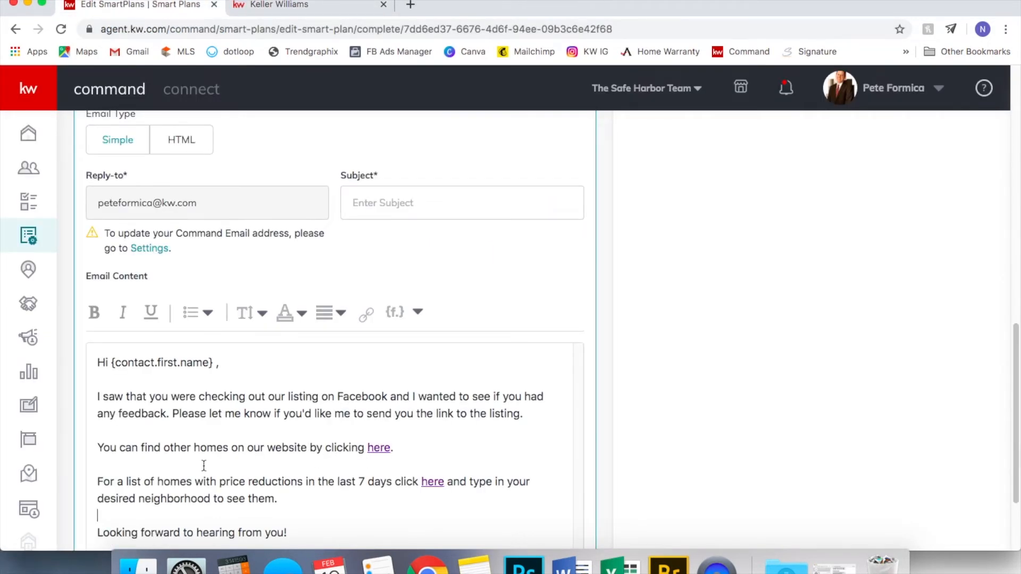
{"action": "left_click", "coordinate": [265, 6]}
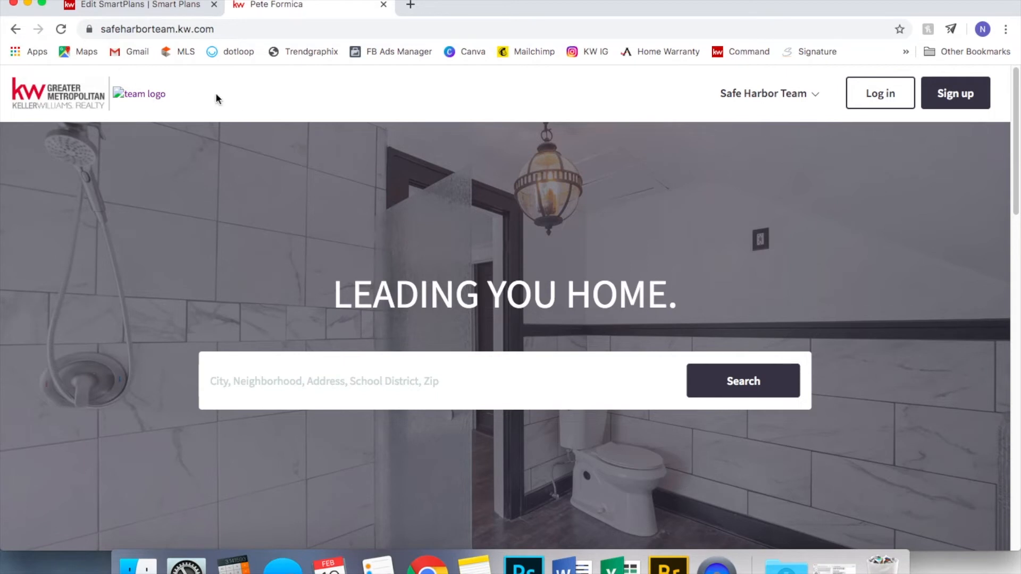
{"action": "left_click", "coordinate": [728, 387]}
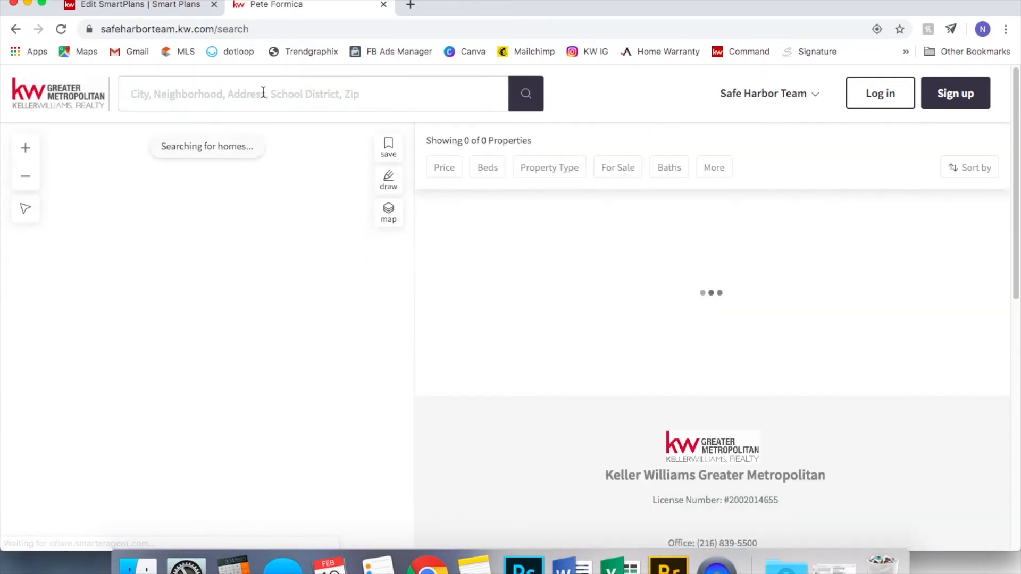
{"action": "left_click", "coordinate": [237, 29]}
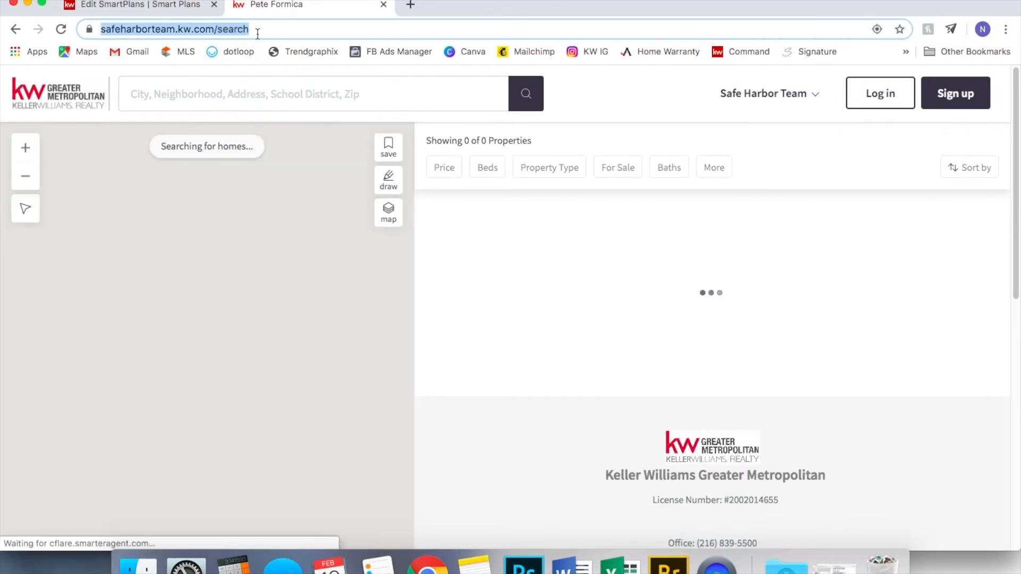
Return to the SmartPlan email and retype the linked word "here" after "our website by clicking"
{"action": "left_click", "coordinate": [173, 5]}
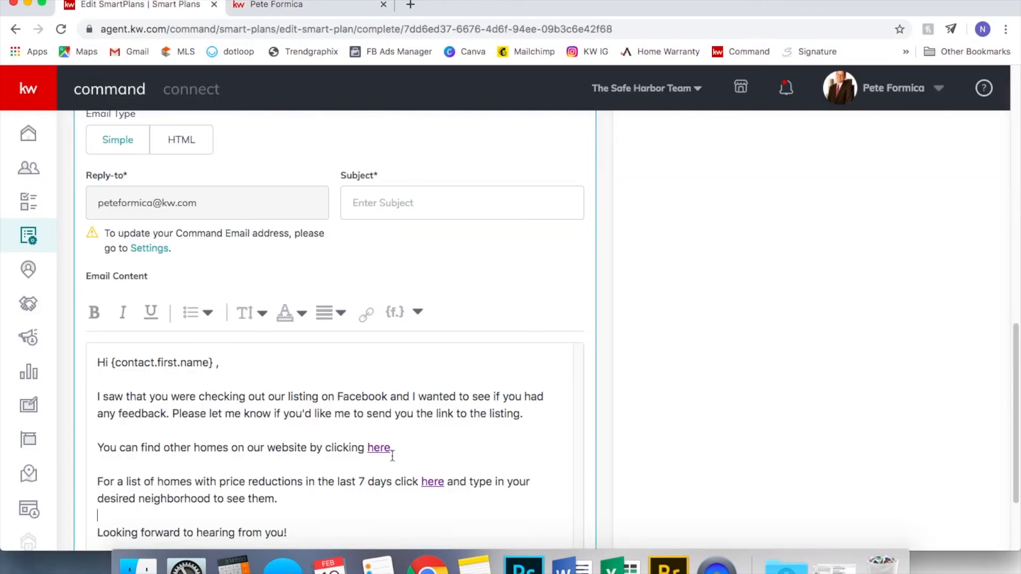
{"action": "left_click_drag", "start_coordinate": [391, 447], "coordinate": [372, 447]}
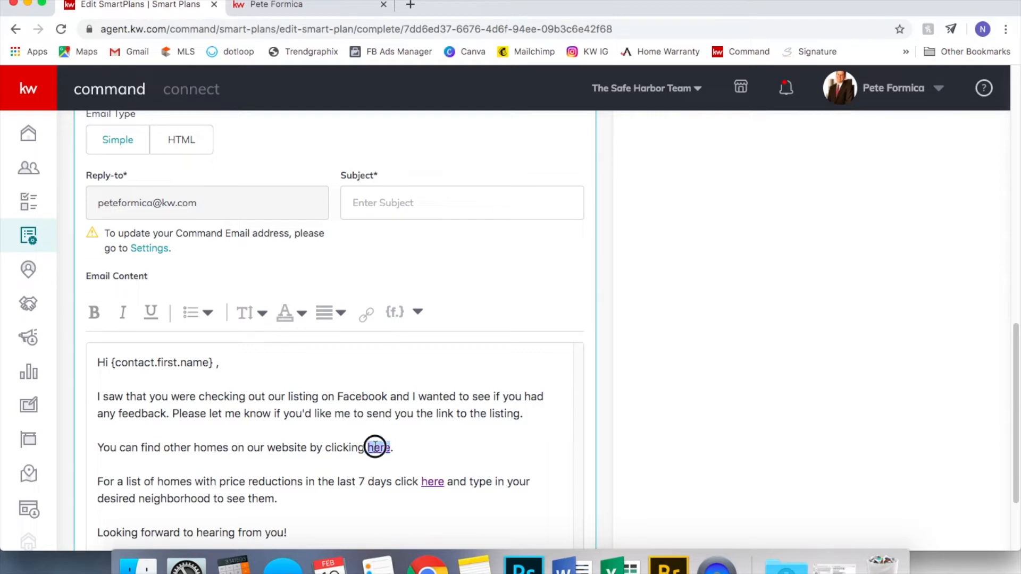
{"action": "key", "text": "BackSpace"}
{"action": "type", "text": "here"}
Copy the full address of the property search page on the team website
{"action": "left_click", "coordinate": [306, 6]}
{"action": "left_click", "coordinate": [287, 28]}
{"action": "double_click", "coordinate": [287, 29]}
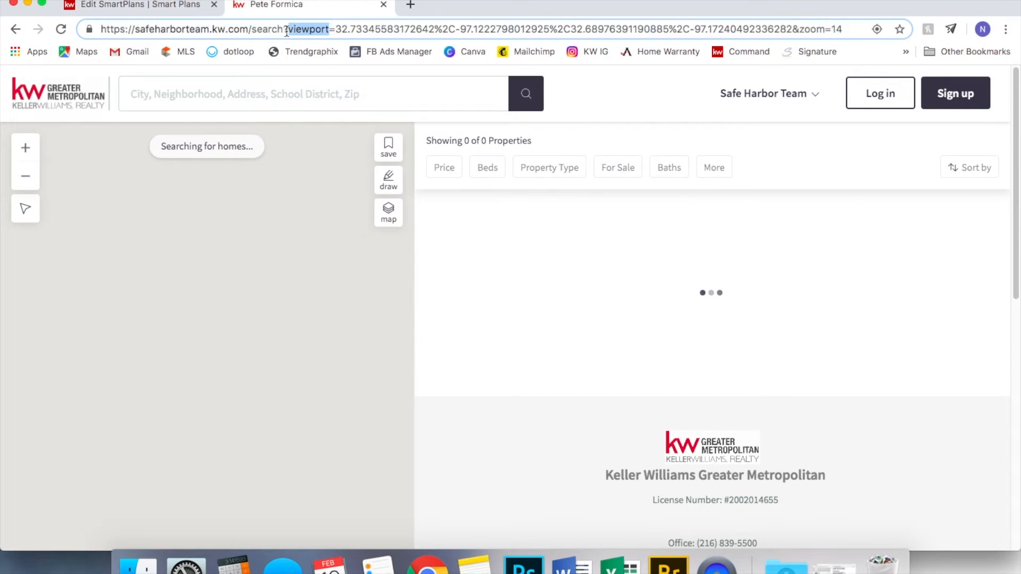
{"action": "triple_click", "coordinate": [286, 29]}
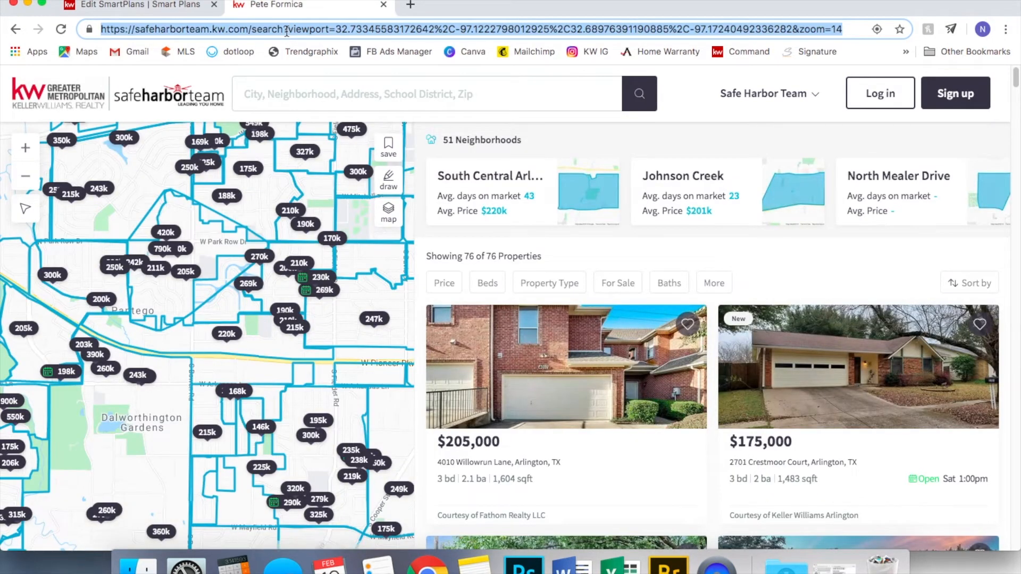
Link the word "here" after "our website by clicking" in the SmartPlan email to the copied search page address
{"action": "left_click", "coordinate": [181, 7]}
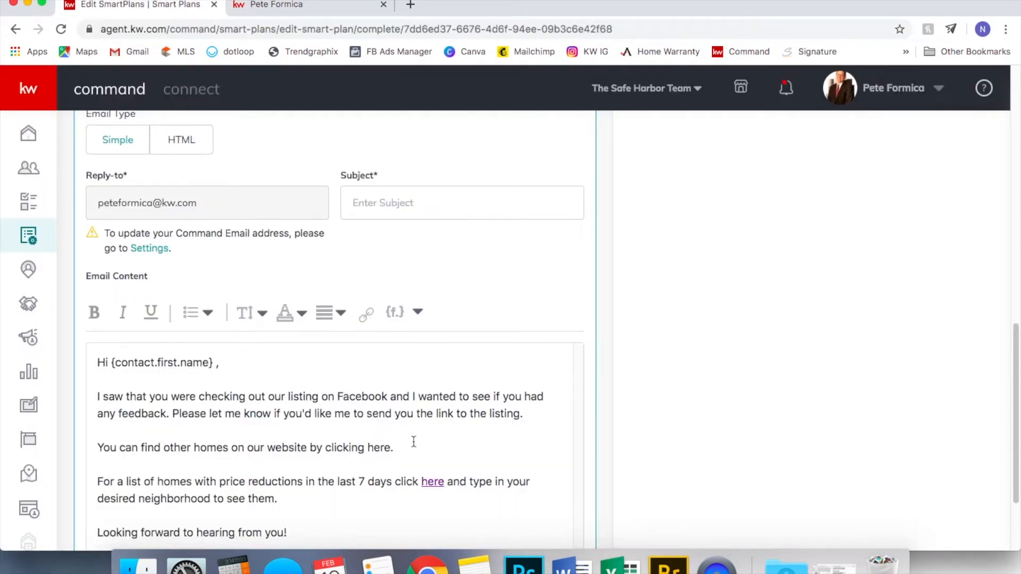
{"action": "left_click_drag", "start_coordinate": [390, 448], "coordinate": [367, 448]}
{"action": "left_click", "coordinate": [367, 314]}
{"action": "left_click", "coordinate": [352, 417]}
{"action": "key", "text": "super+v"}
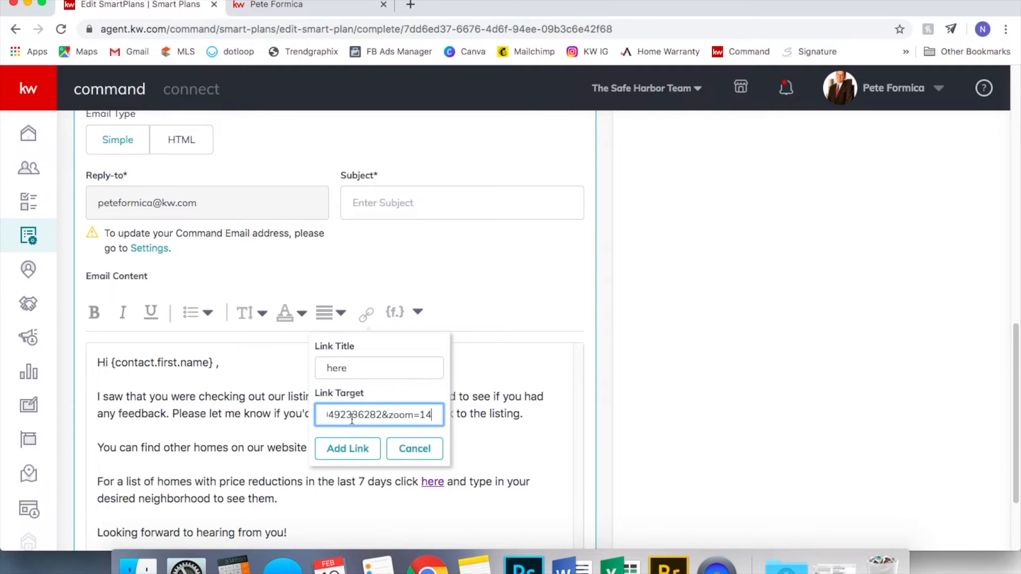
{"action": "left_click", "coordinate": [353, 449]}
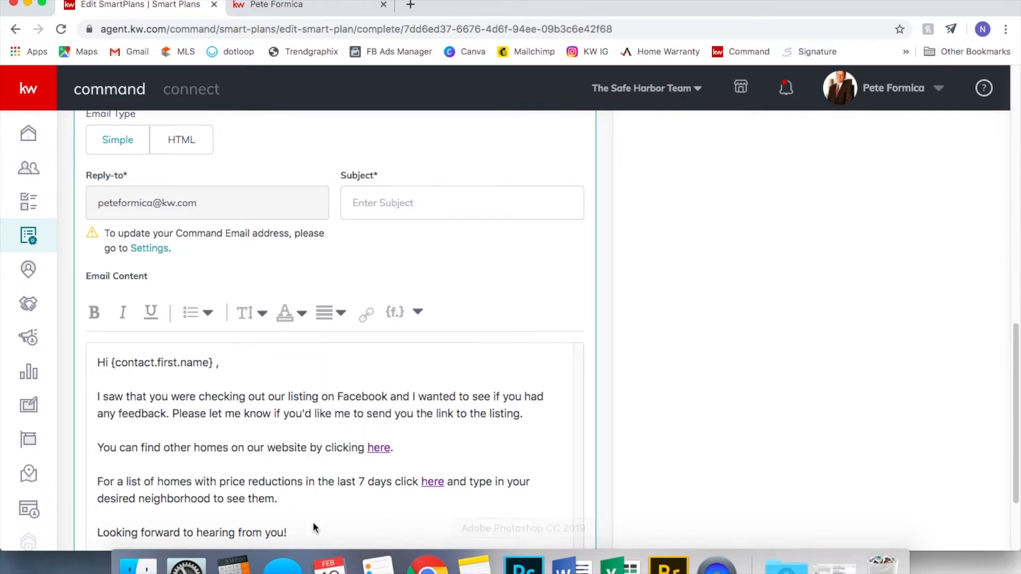
Filter the team website's property search to Price Reduced (< 7 days ago) and copy the filtered page's address
{"action": "left_click", "coordinate": [298, 6]}
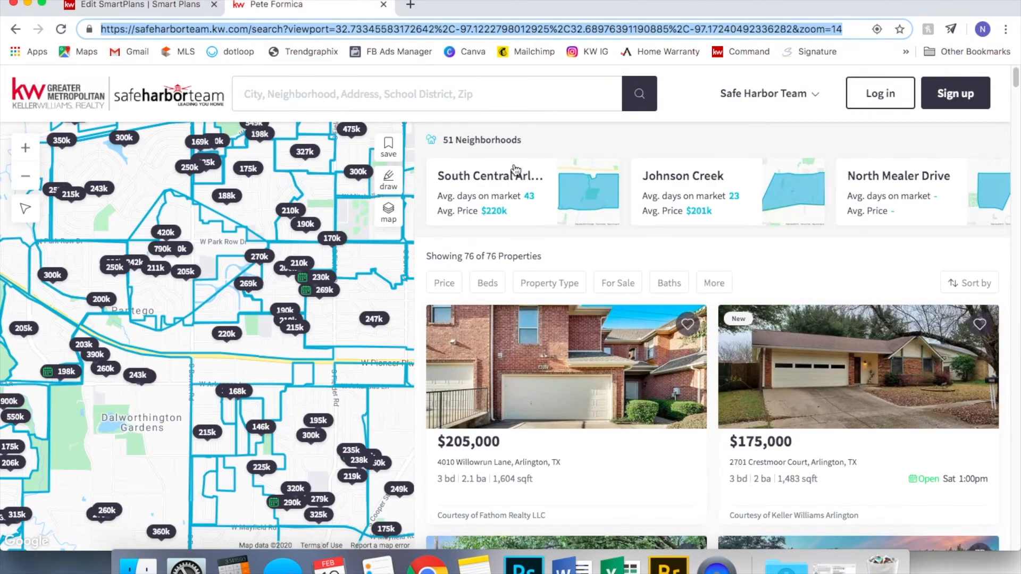
{"action": "left_click", "coordinate": [642, 98]}
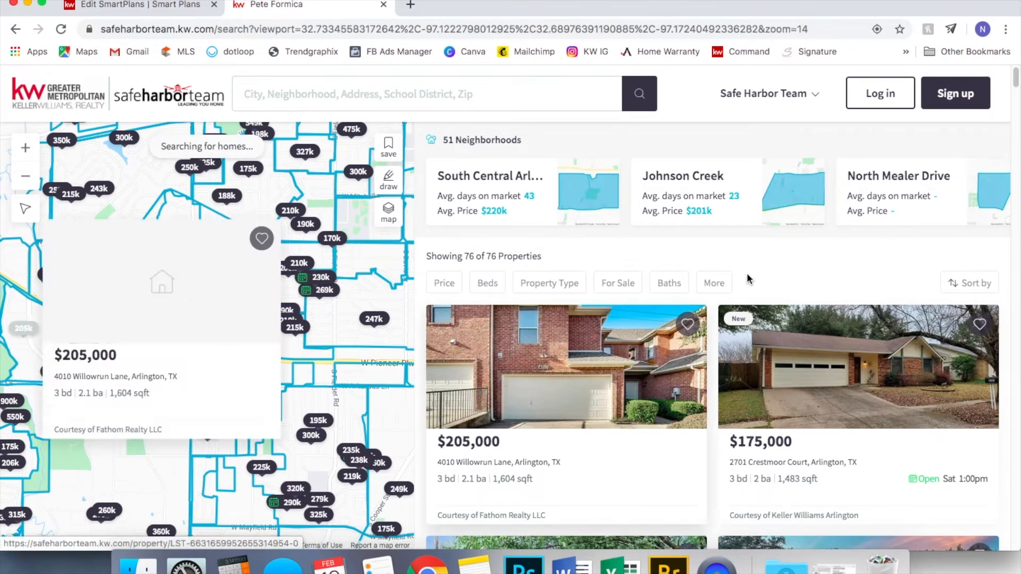
{"action": "left_click", "coordinate": [721, 282]}
{"action": "scroll", "coordinate": [713, 367], "scroll_direction": "down", "scroll_amount": 2}
{"action": "scroll", "coordinate": [714, 367], "scroll_direction": "down", "scroll_amount": 5}
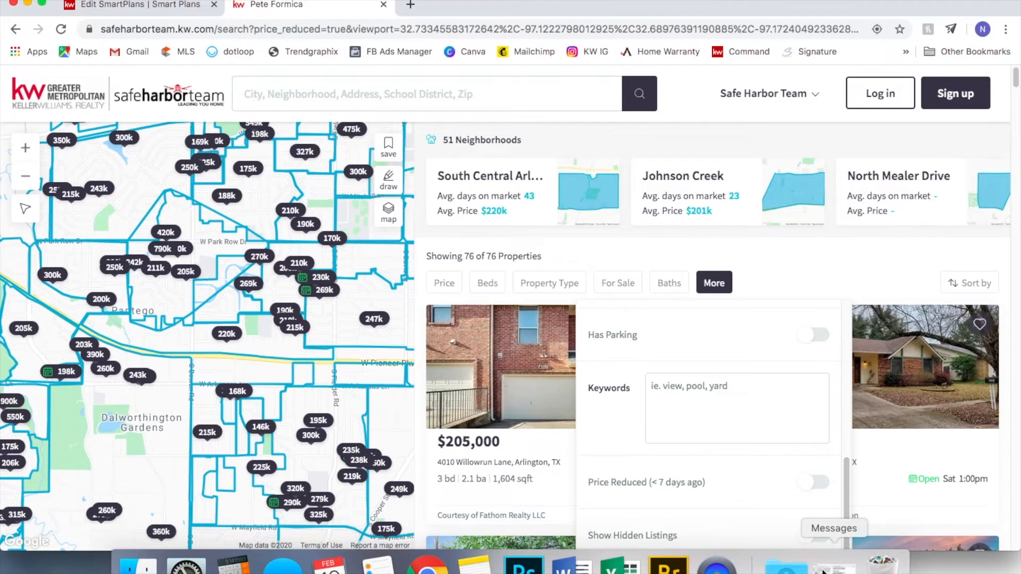
{"action": "left_click", "coordinate": [813, 482]}
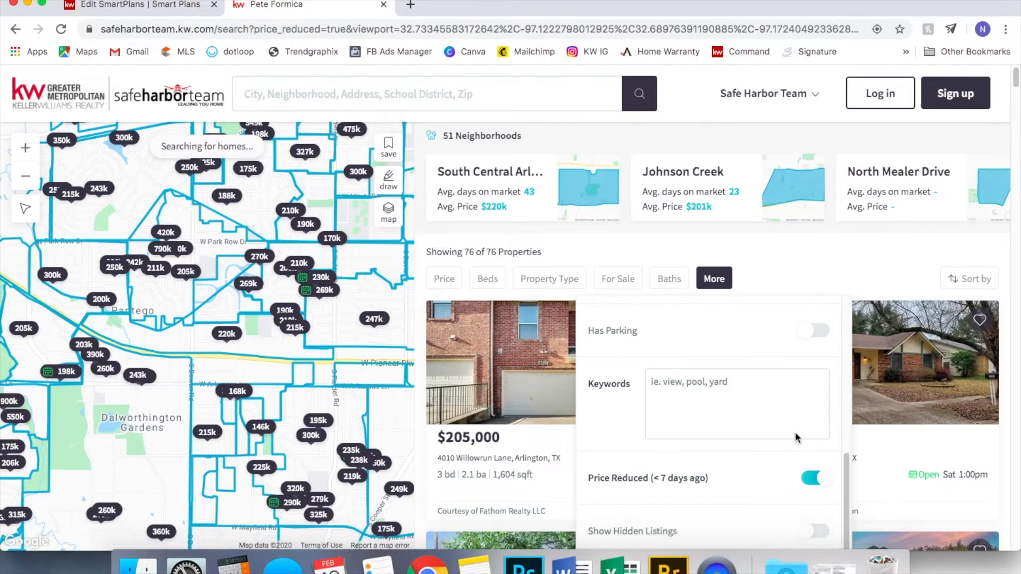
{"action": "scroll", "coordinate": [796, 432], "scroll_direction": "down", "scroll_amount": 3}
{"action": "scroll", "coordinate": [795, 433], "scroll_direction": "down", "scroll_amount": 2}
{"action": "left_click", "coordinate": [872, 133]}
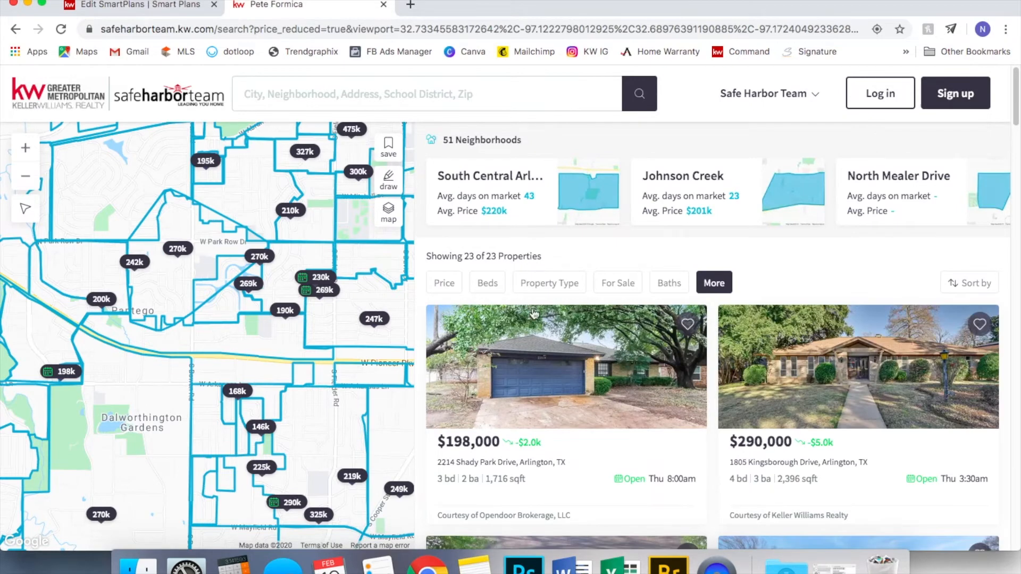
{"action": "left_click", "coordinate": [592, 28]}
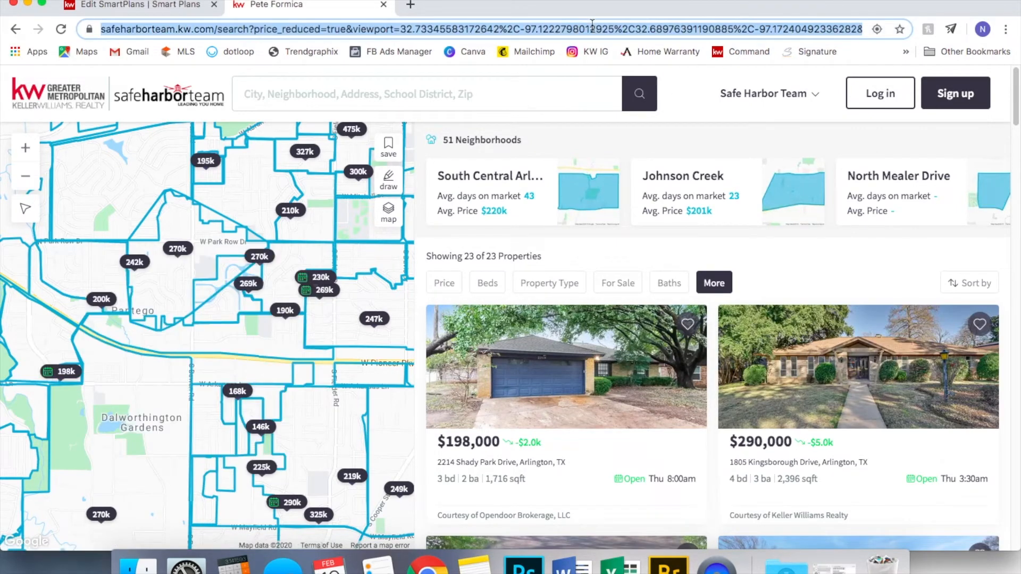
Replace the linked word "here" after "price reductions in the last 7 days click" with a retyped "here" in the SmartPlan email
{"action": "left_click", "coordinate": [80, 3]}
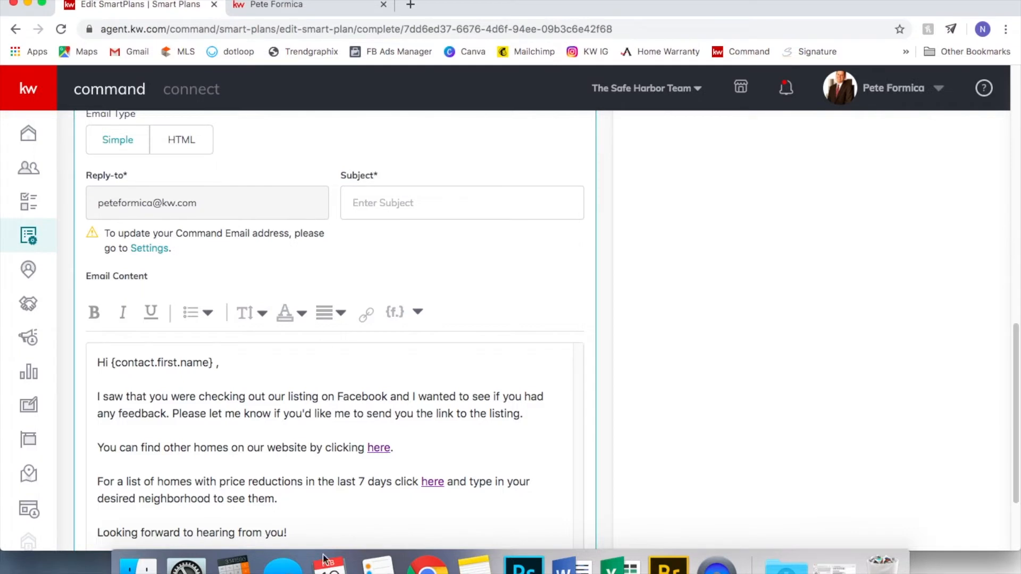
{"action": "left_click", "coordinate": [442, 484]}
{"action": "key", "text": "BackSpace"}
{"action": "key", "text": "BackSpace"}
{"action": "key", "text": "BackSpace"}
{"action": "key", "text": "BackSpace"}
{"action": "type", "text": "here"}
Link the retyped "here" to the copied price-reduced search address and try to save the email step
{"action": "left_click_drag", "start_coordinate": [445, 484], "coordinate": [420, 488]}
{"action": "left_click", "coordinate": [366, 313]}
{"action": "left_click", "coordinate": [367, 415]}
{"action": "key", "text": "super+v"}
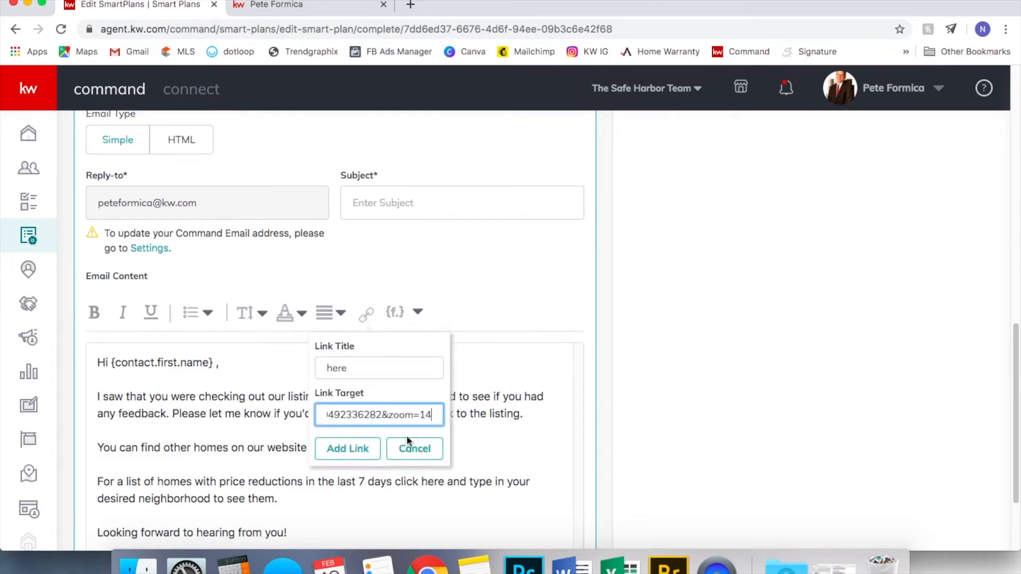
{"action": "left_click", "coordinate": [347, 448]}
{"action": "scroll", "coordinate": [554, 449], "scroll_direction": "down", "scroll_amount": 3}
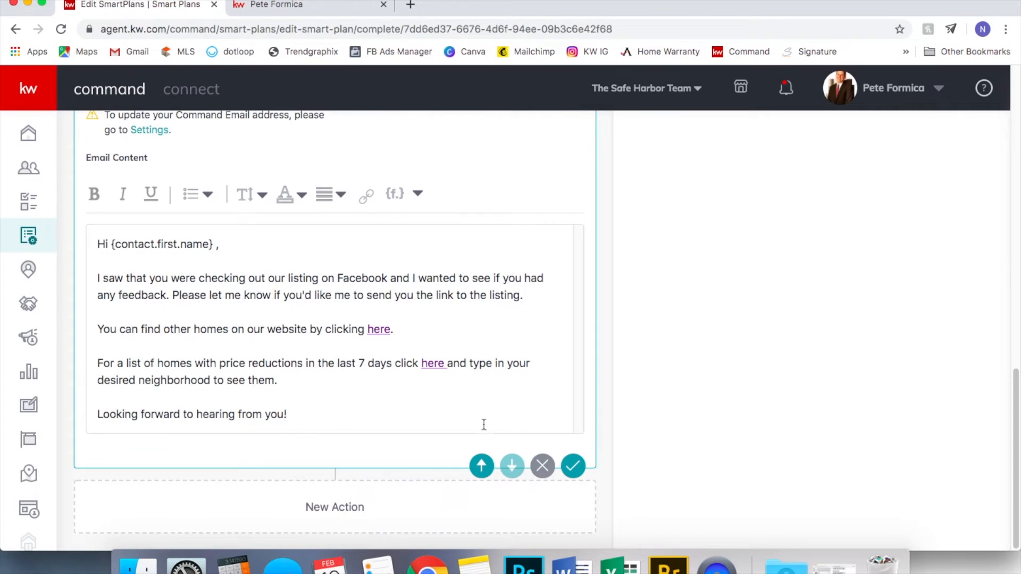
{"action": "left_click", "coordinate": [572, 466]}
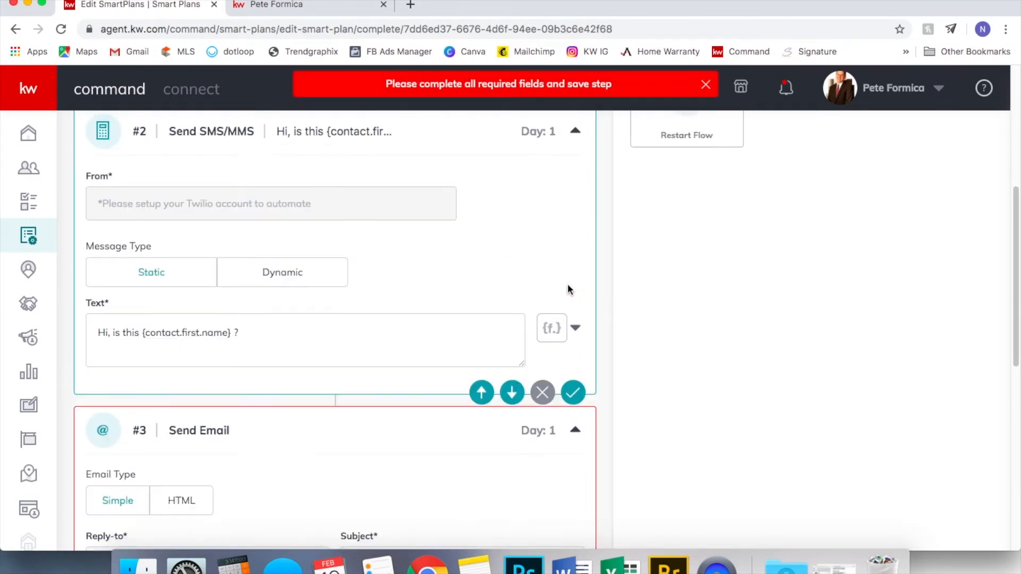
Check which SmartPlans can be chosen in the Add to SmartPlan step and look over the plan's steps
{"action": "left_click", "coordinate": [236, 323]}
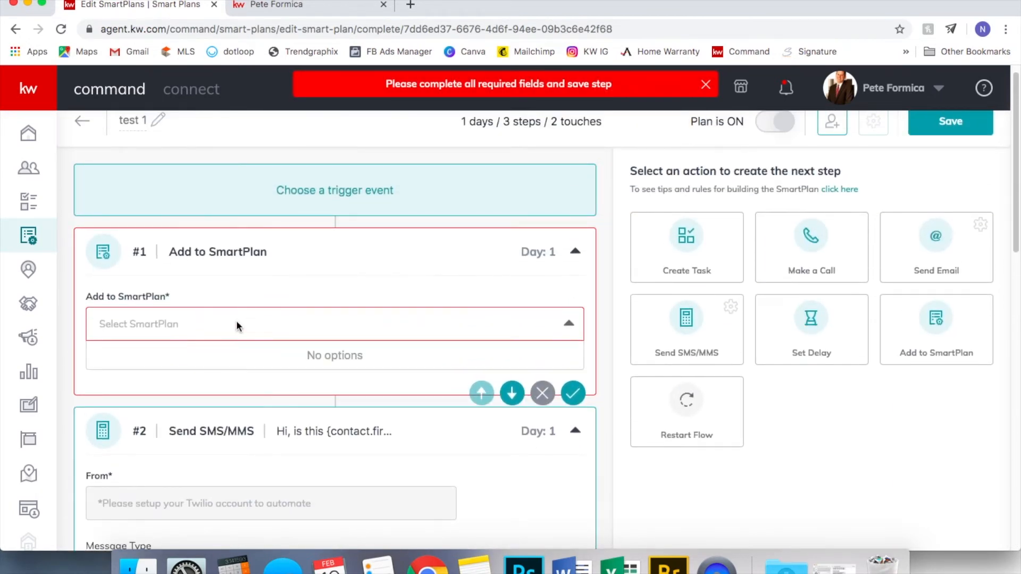
{"action": "left_click", "coordinate": [236, 322]}
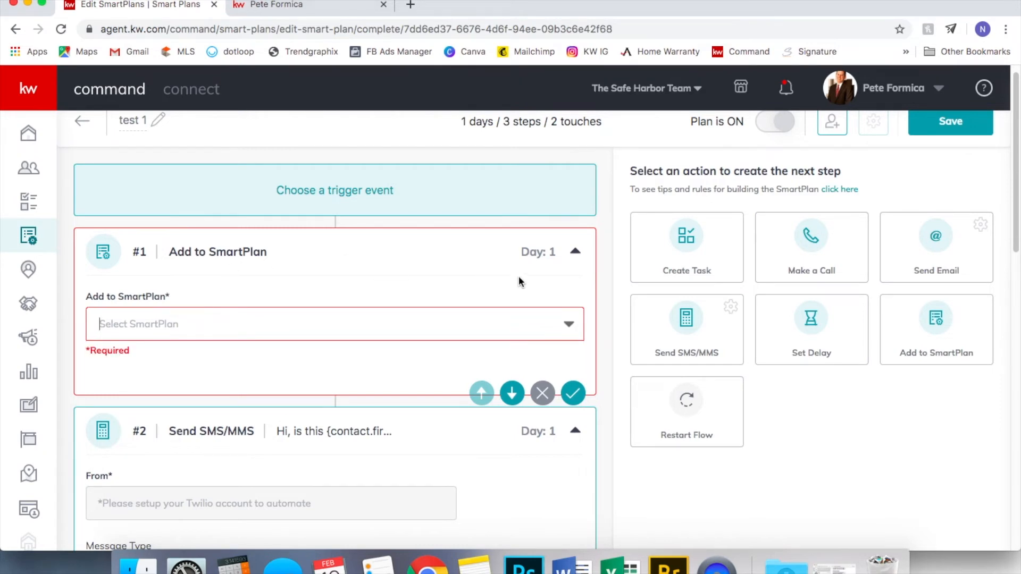
{"action": "scroll", "coordinate": [485, 289], "scroll_direction": "down", "scroll_amount": 15}
{"action": "scroll", "coordinate": [485, 289], "scroll_direction": "up", "scroll_amount": 5}
{"action": "scroll", "coordinate": [485, 289], "scroll_direction": "up", "scroll_amount": 10}
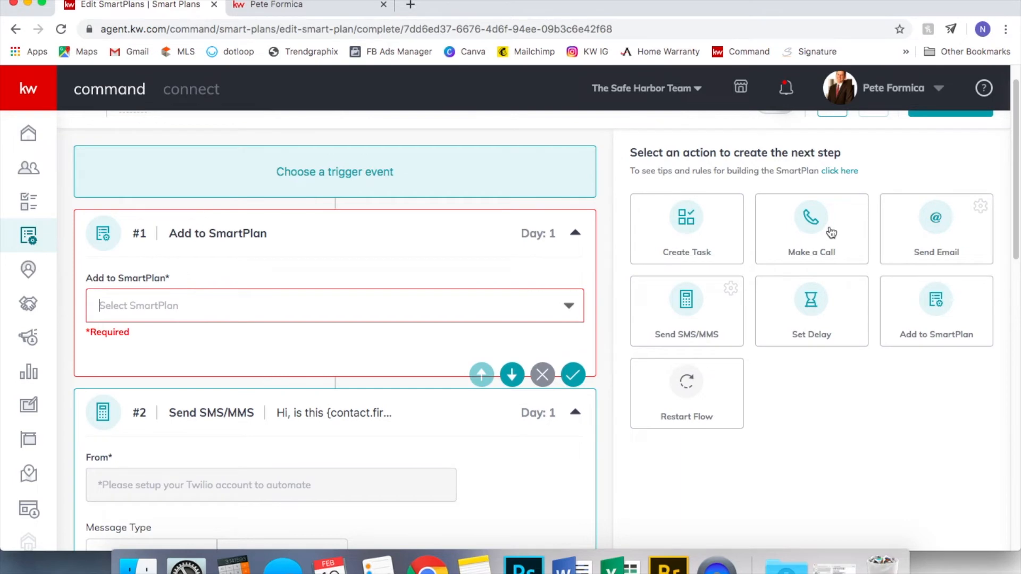
Check the day-by-day Facebook lead follow-up schedule in the Word document
{"action": "left_click", "coordinate": [969, 564]}
{"action": "scroll", "coordinate": [856, 342], "scroll_direction": "down", "scroll_amount": 20}
{"action": "scroll", "coordinate": [856, 342], "scroll_direction": "up", "scroll_amount": 20}
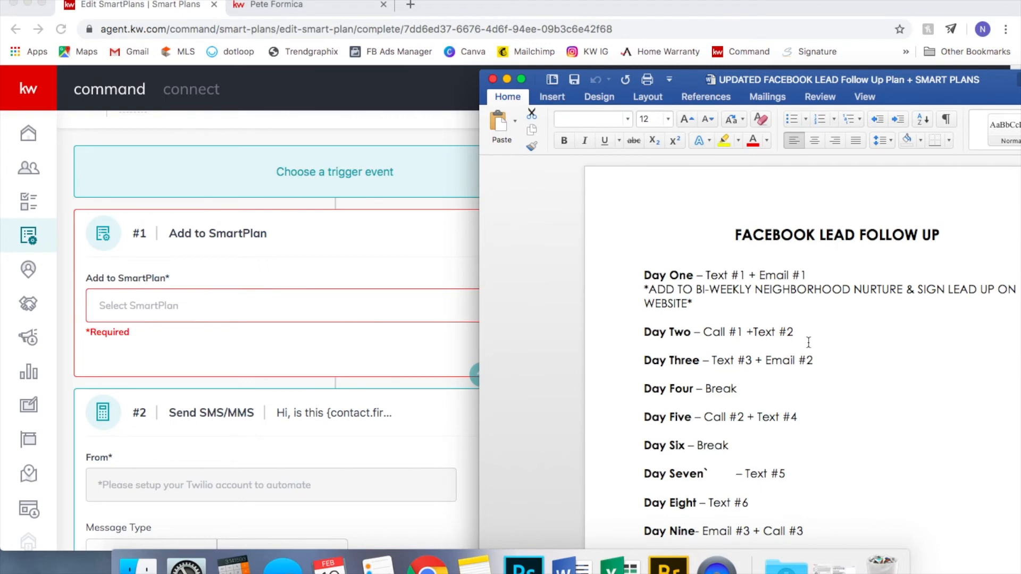
{"action": "left_click", "coordinate": [425, 211]}
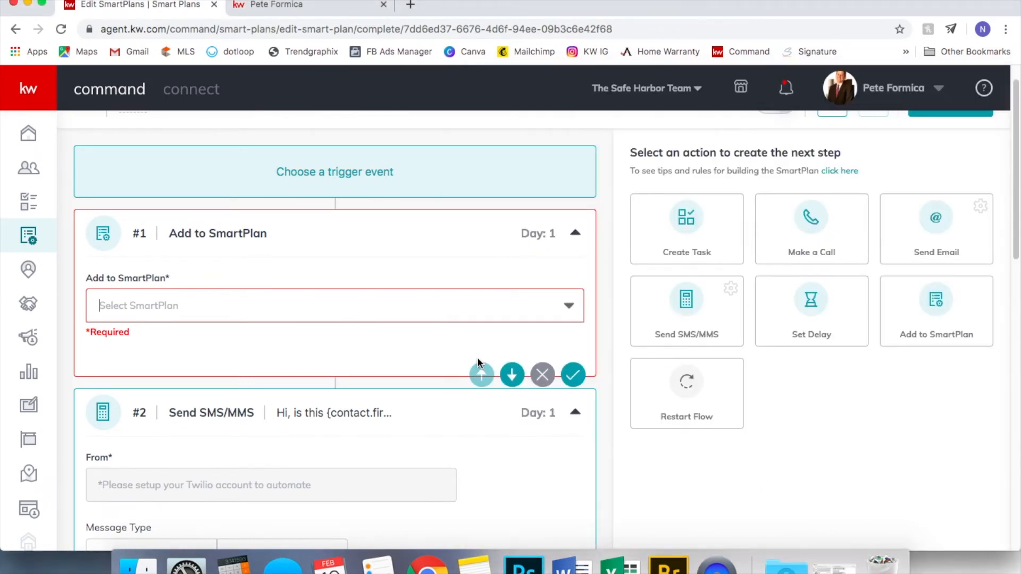
Add a Set Delay step of 1 day after the email step and try to save it
{"action": "scroll", "coordinate": [477, 358], "scroll_direction": "down", "scroll_amount": 15}
{"action": "scroll", "coordinate": [477, 358], "scroll_direction": "up", "scroll_amount": 18}
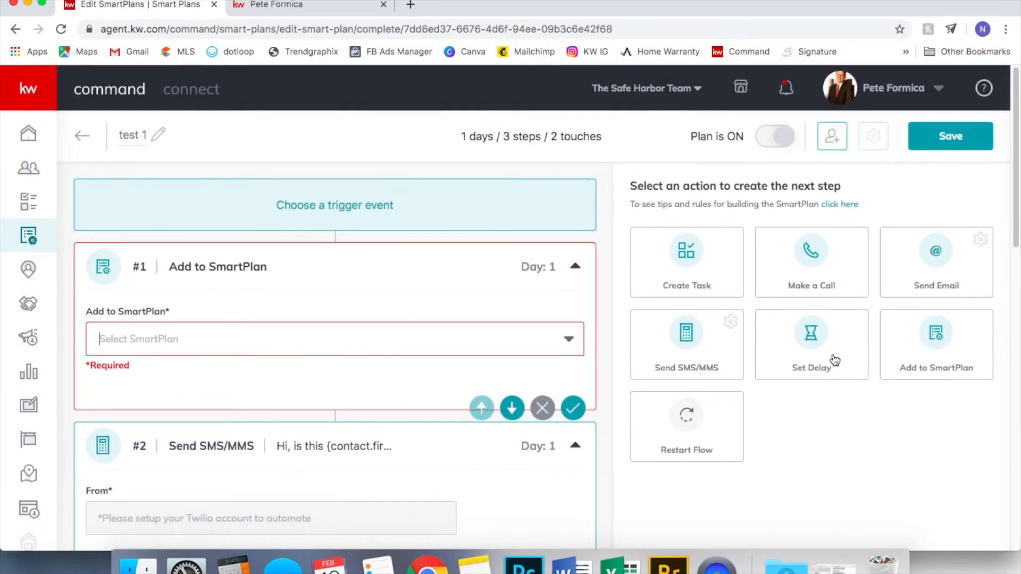
{"action": "left_click", "coordinate": [833, 358]}
{"action": "scroll", "coordinate": [553, 394], "scroll_direction": "down", "scroll_amount": 8}
{"action": "scroll", "coordinate": [553, 397], "scroll_direction": "down", "scroll_amount": 8}
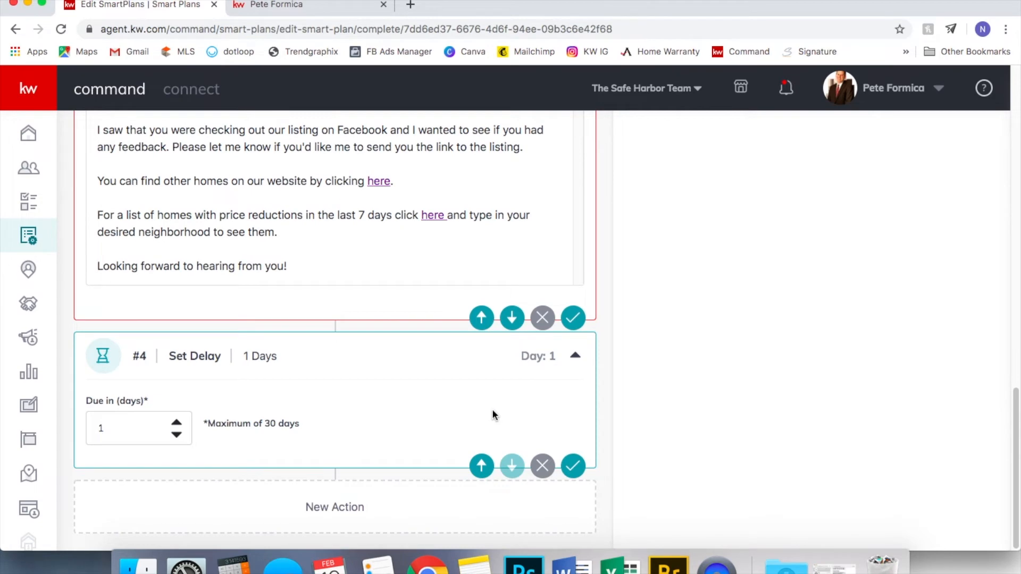
{"action": "left_click", "coordinate": [574, 466]}
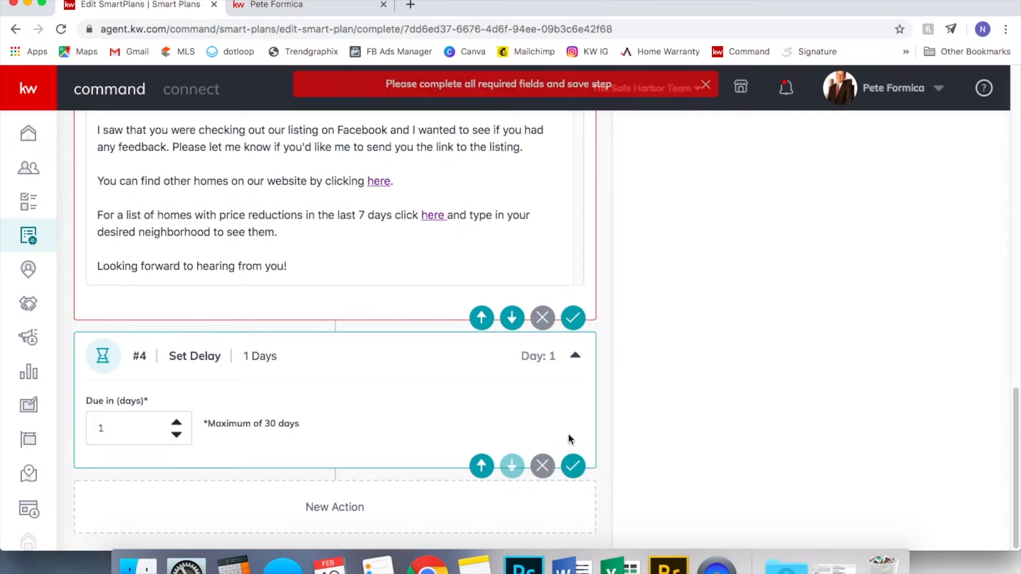
Add a Make a Call step after the 1-day delay in the SmartPlan
{"action": "scroll", "coordinate": [731, 329], "scroll_direction": "up", "scroll_amount": 18}
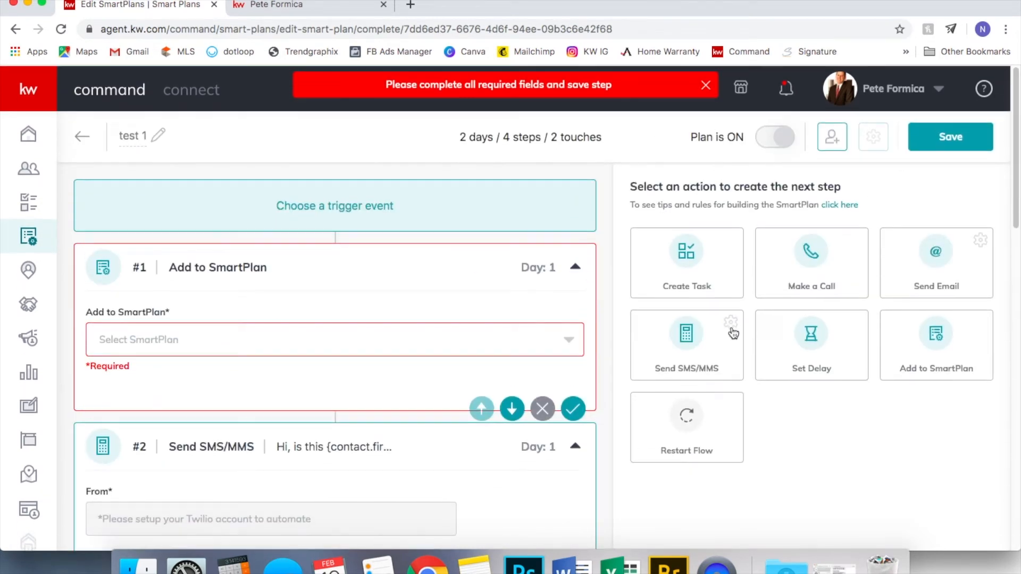
{"action": "scroll", "coordinate": [620, 310], "scroll_direction": "down", "scroll_amount": 15}
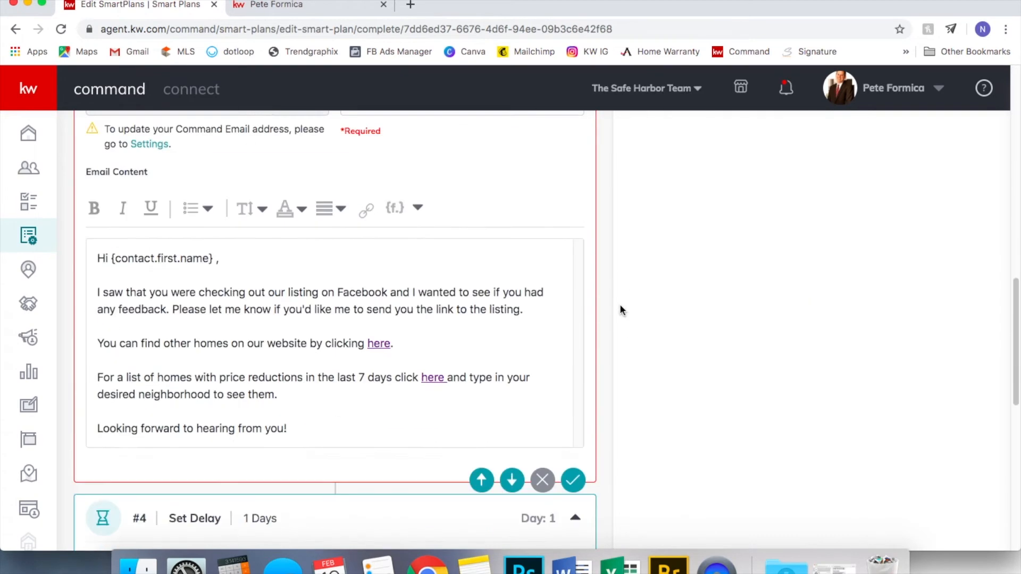
{"action": "scroll", "coordinate": [620, 304], "scroll_direction": "down", "scroll_amount": 10}
{"action": "scroll", "coordinate": [620, 305], "scroll_direction": "up", "scroll_amount": 6}
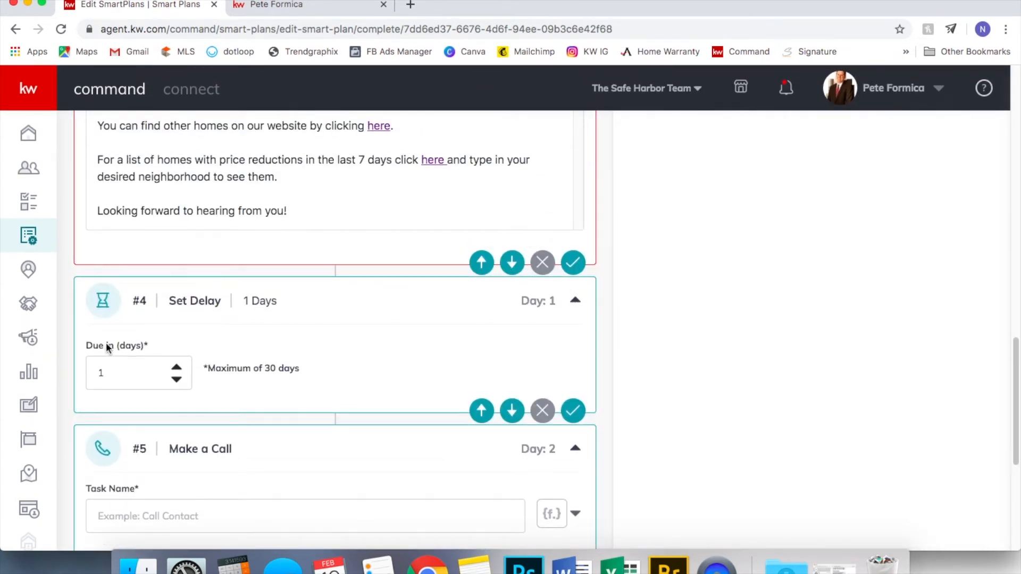
Try longer due times for the Set Delay step and return it to 1 day
{"action": "left_click", "coordinate": [177, 368]}
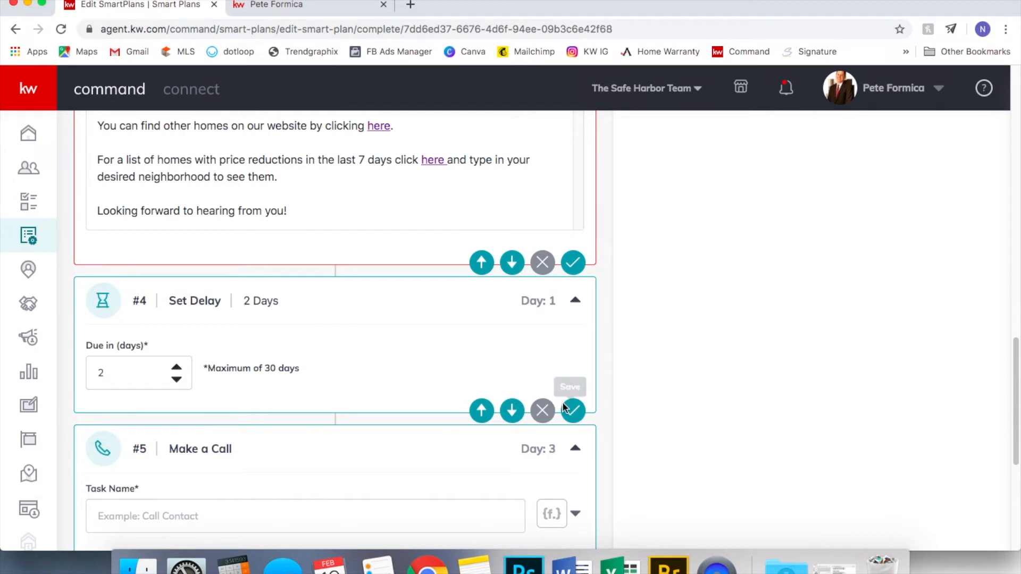
{"action": "left_click", "coordinate": [177, 369]}
{"action": "left_click", "coordinate": [177, 369]}
{"action": "left_click", "coordinate": [177, 379]}
{"action": "left_click", "coordinate": [177, 379]}
{"action": "left_click", "coordinate": [177, 379]}
{"action": "left_click", "coordinate": [177, 379]}
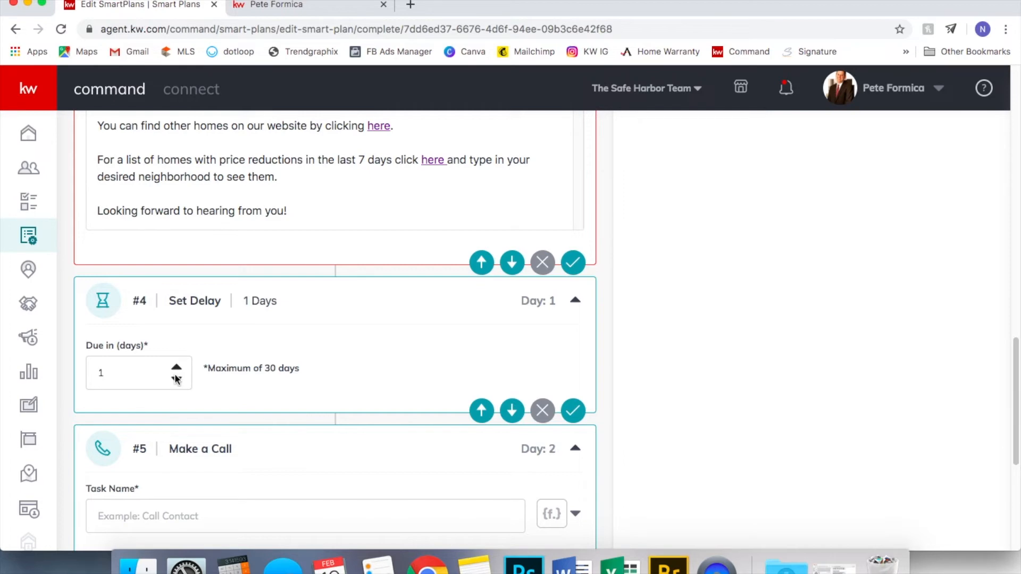
Find the Make a Call script in the Word document and copy its "IF THEY ANSWER" section
{"action": "scroll", "coordinate": [556, 328], "scroll_direction": "down", "scroll_amount": 4}
{"action": "scroll", "coordinate": [550, 343], "scroll_direction": "down", "scroll_amount": 1}
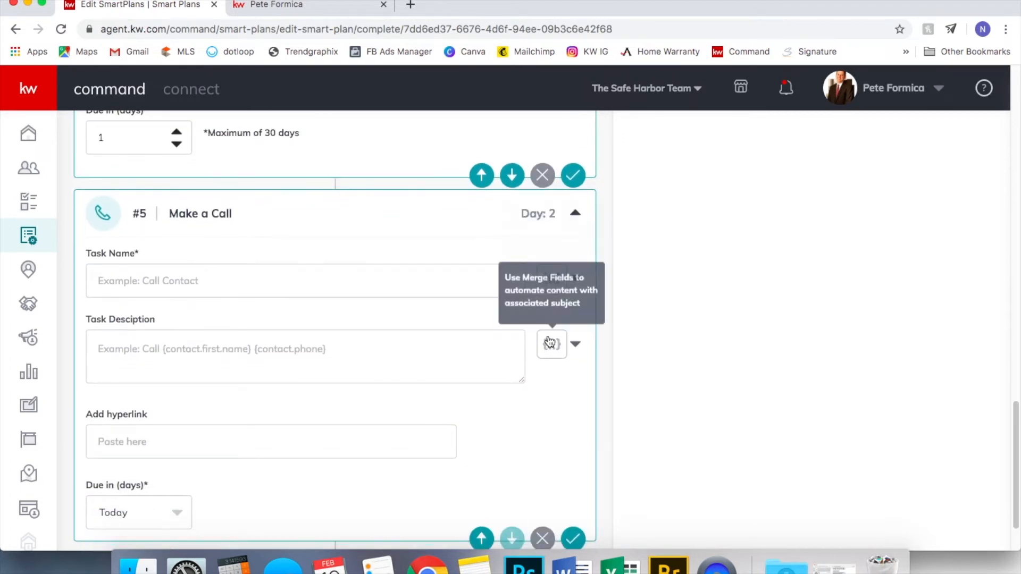
{"action": "left_click", "coordinate": [1000, 567]}
{"action": "scroll", "coordinate": [950, 396], "scroll_direction": "down", "scroll_amount": 20}
{"action": "scroll", "coordinate": [951, 400], "scroll_direction": "up", "scroll_amount": 20}
{"action": "scroll", "coordinate": [949, 394], "scroll_direction": "up", "scroll_amount": 5}
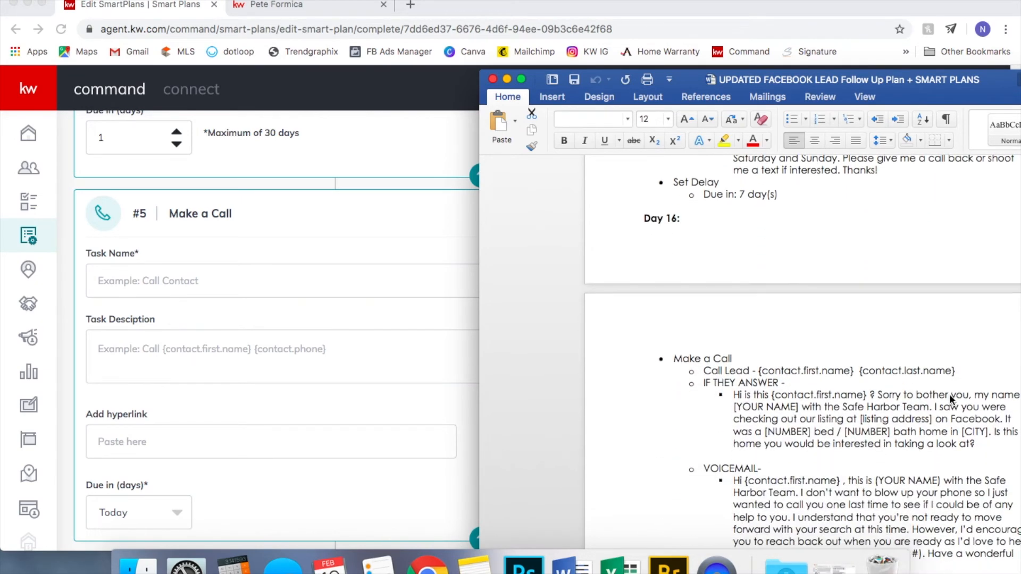
{"action": "left_click", "coordinate": [874, 392]}
{"action": "scroll", "coordinate": [872, 395], "scroll_direction": "down", "scroll_amount": 5}
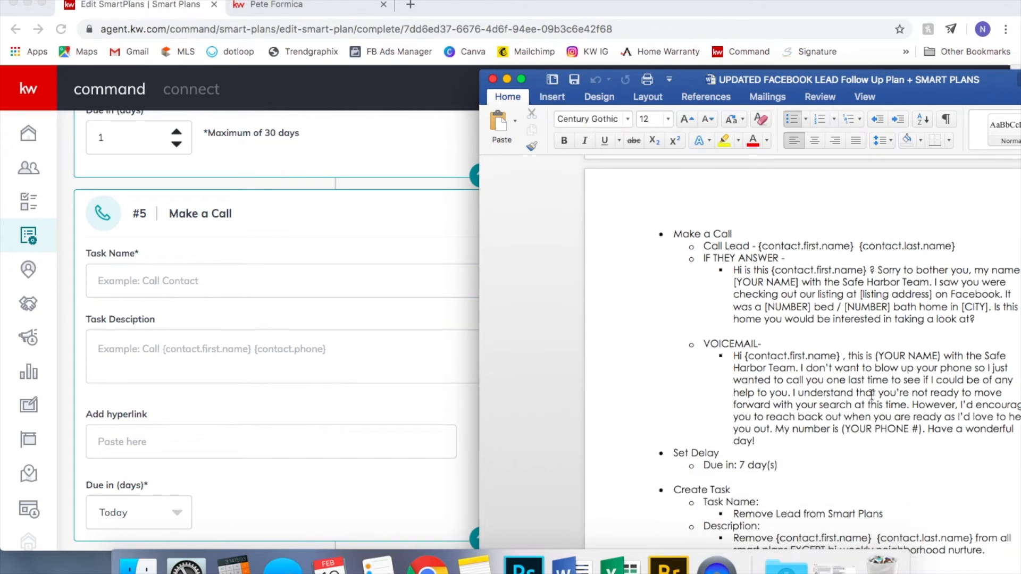
{"action": "left_click_drag", "start_coordinate": [980, 318], "coordinate": [705, 260]}
Paste the "IF THEY ANSWER" script into the Make a Call step's task description and add a new line after it
{"action": "left_click", "coordinate": [198, 365]}
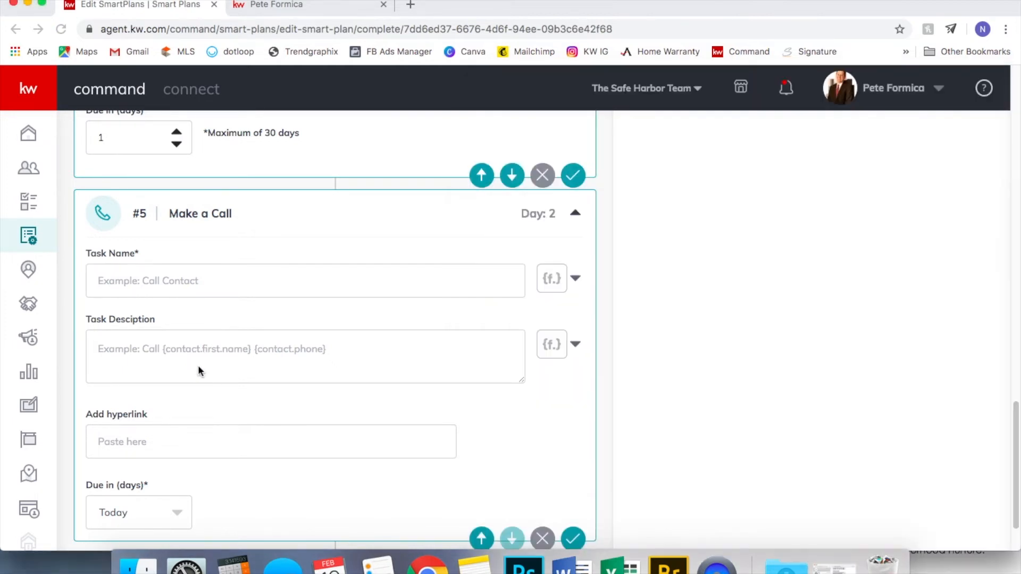
{"action": "key", "text": "super+v"}
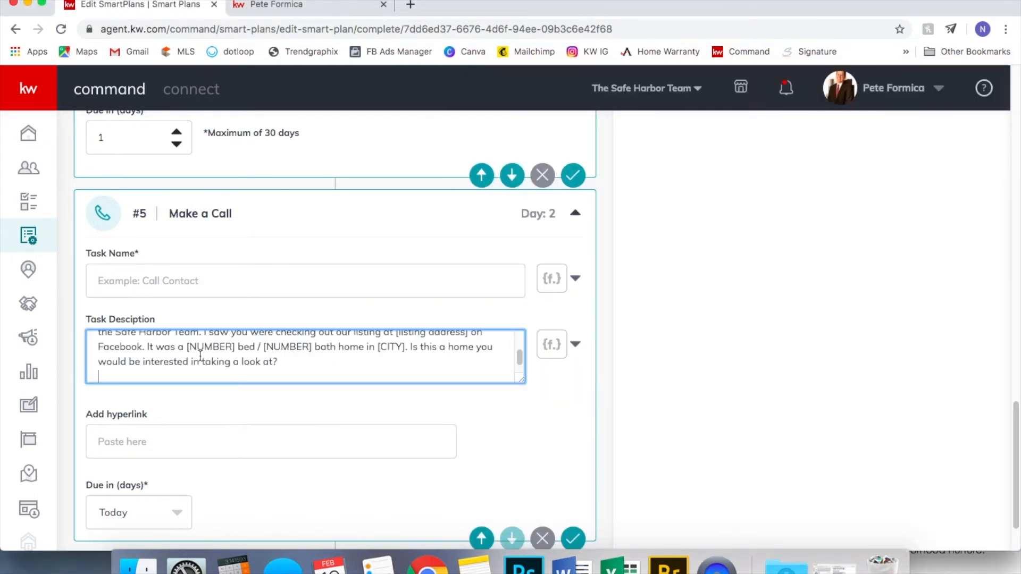
{"action": "key", "text": "Return"}
Copy the "VOICEMAIL" script from the Word document and add it below the answer script in the call's task description
{"action": "left_click", "coordinate": [919, 553]}
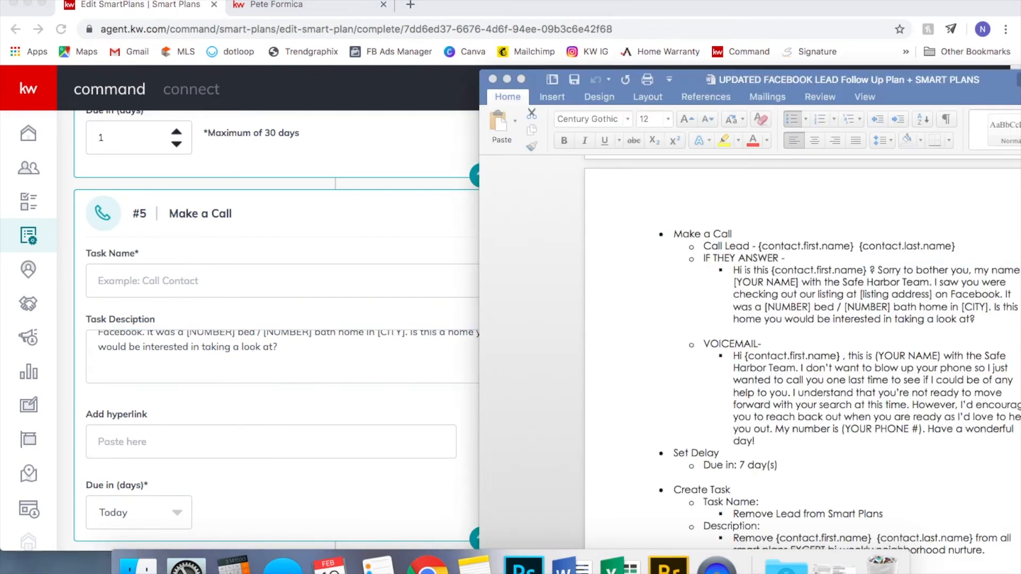
{"action": "left_click_drag", "start_coordinate": [778, 439], "coordinate": [709, 349]}
{"action": "left_click", "coordinate": [228, 373]}
{"action": "type", "text": "VOICEMAIL- Hi {contact.first.name}, this is (YOUR NAME) with the Safe Harbor Team. I don't want to blow up your phone so I just wanted to call you one last time to see if I could be of any help to you. I understand that you're not ready to move forward with your search at this time. However, I'd encourage you to reach back out when you are ready as I'd love to help you out. My number is (YOUR PHONE #). Have a wonderful day!"}
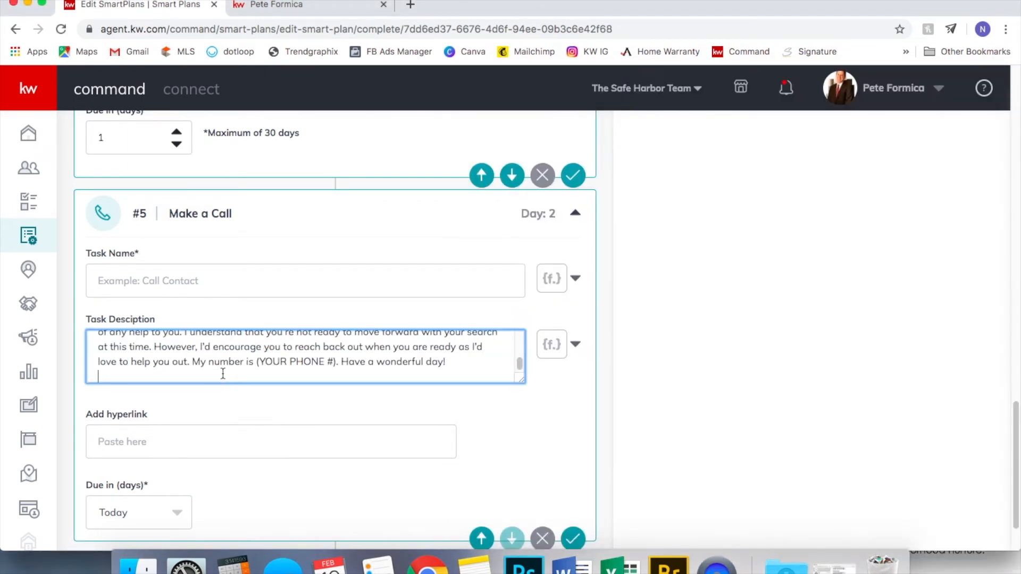
Remove the stray bullet characters before the answer script in the Make a Call task description and review the scripts
{"action": "scroll", "coordinate": [302, 363], "scroll_direction": "up", "scroll_amount": 10}
{"action": "left_click", "coordinate": [115, 355]}
{"action": "key", "text": "BackSpace"}
{"action": "key", "text": "BackSpace"}
{"action": "left_click", "coordinate": [117, 364]}
{"action": "key", "text": "BackSpace"}
{"action": "scroll", "coordinate": [173, 369], "scroll_direction": "down", "scroll_amount": 10}
{"action": "scroll", "coordinate": [173, 369], "scroll_direction": "up", "scroll_amount": 10}
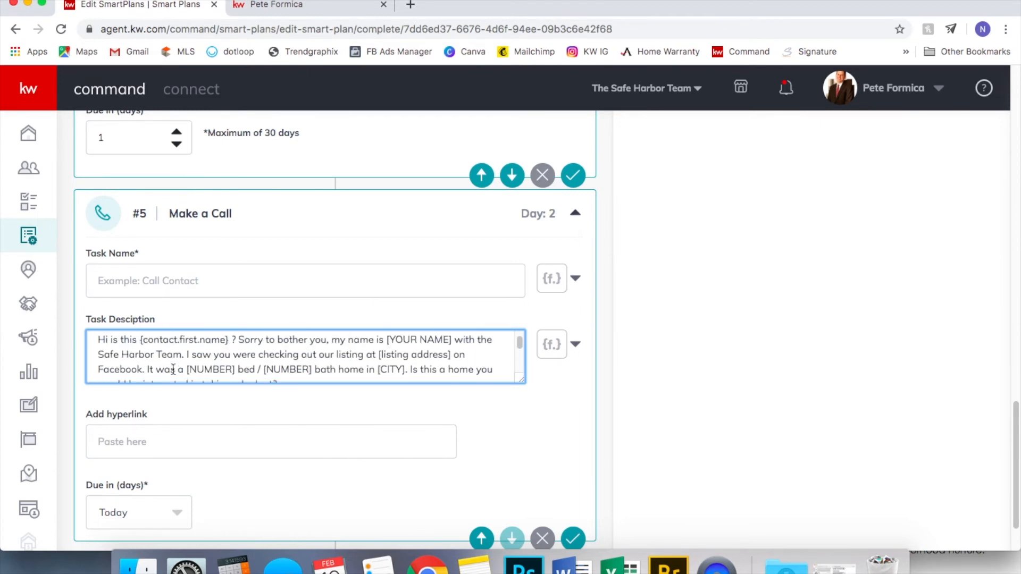
{"action": "scroll", "coordinate": [173, 370], "scroll_direction": "up", "scroll_amount": 2}
{"action": "scroll", "coordinate": [173, 368], "scroll_direction": "down", "scroll_amount": 3}
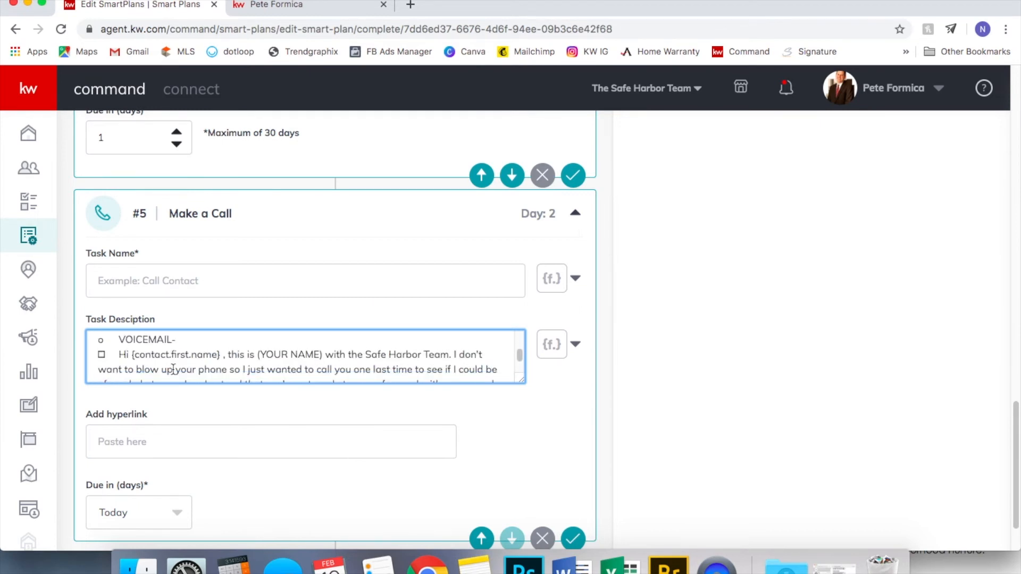
{"action": "scroll", "coordinate": [324, 417], "scroll_direction": "down", "scroll_amount": 3}
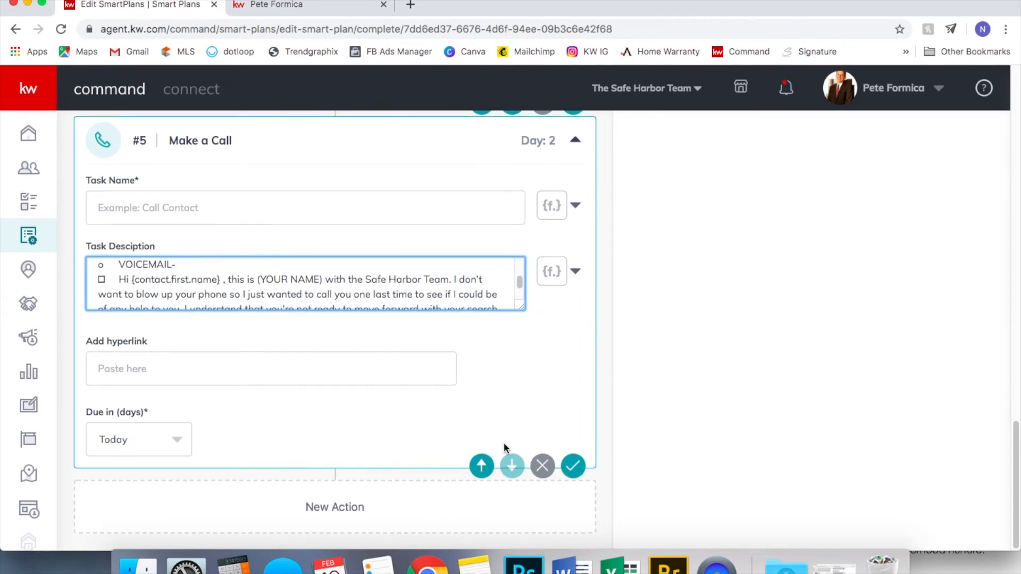
Name the Make a Call task "Lead Follow Up Call" and save the step
{"action": "left_click", "coordinate": [574, 464]}
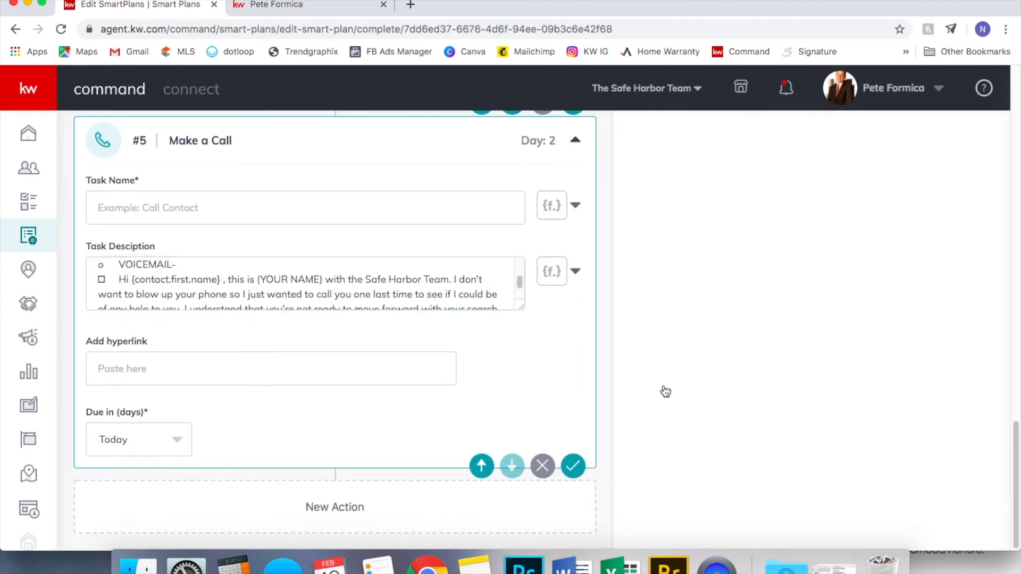
{"action": "left_click", "coordinate": [347, 203]}
{"action": "type", "text": "Lead"}
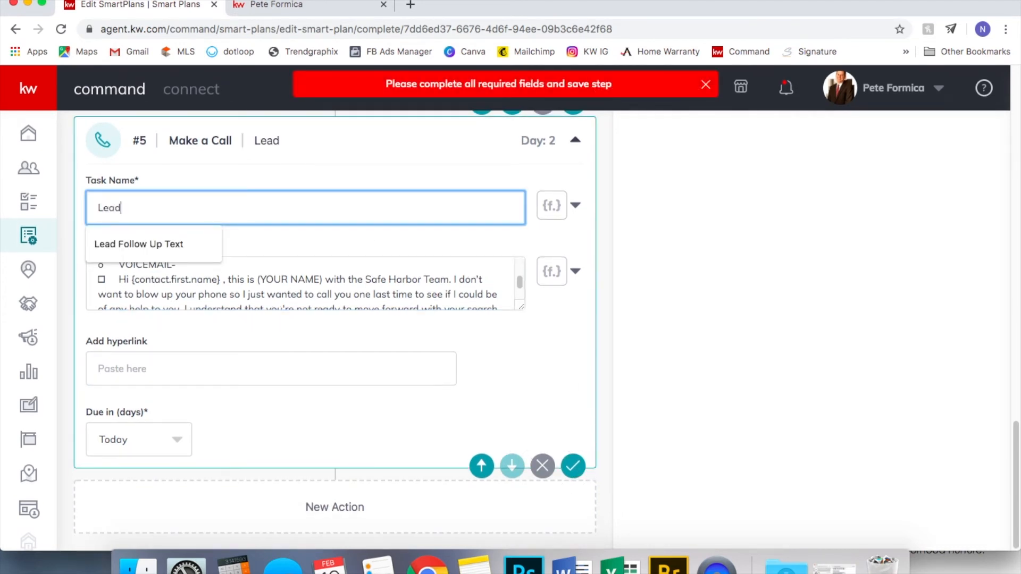
{"action": "type", "text": " Follow Up"}
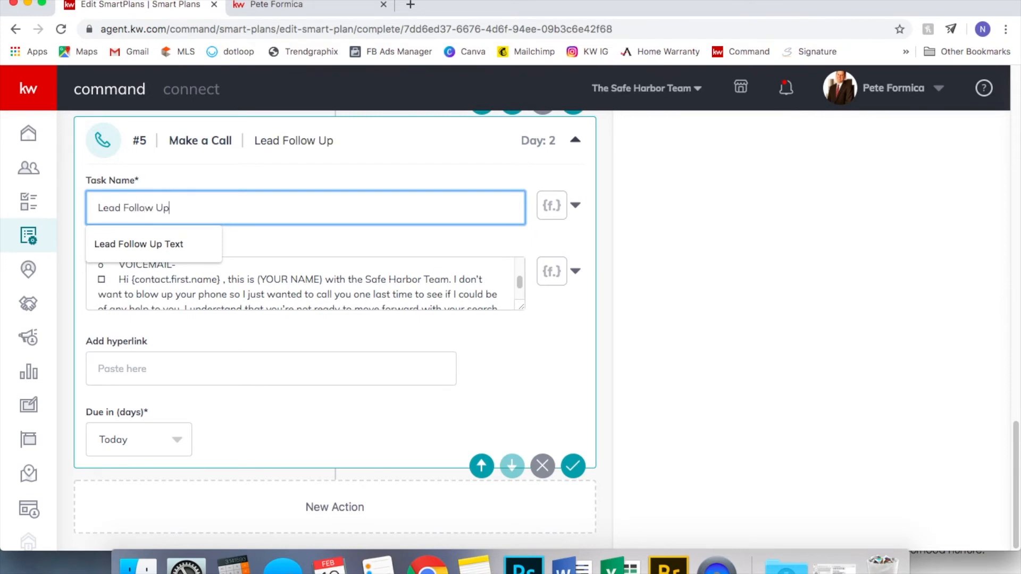
{"action": "type", "text": " Call"}
{"action": "left_click", "coordinate": [575, 467]}
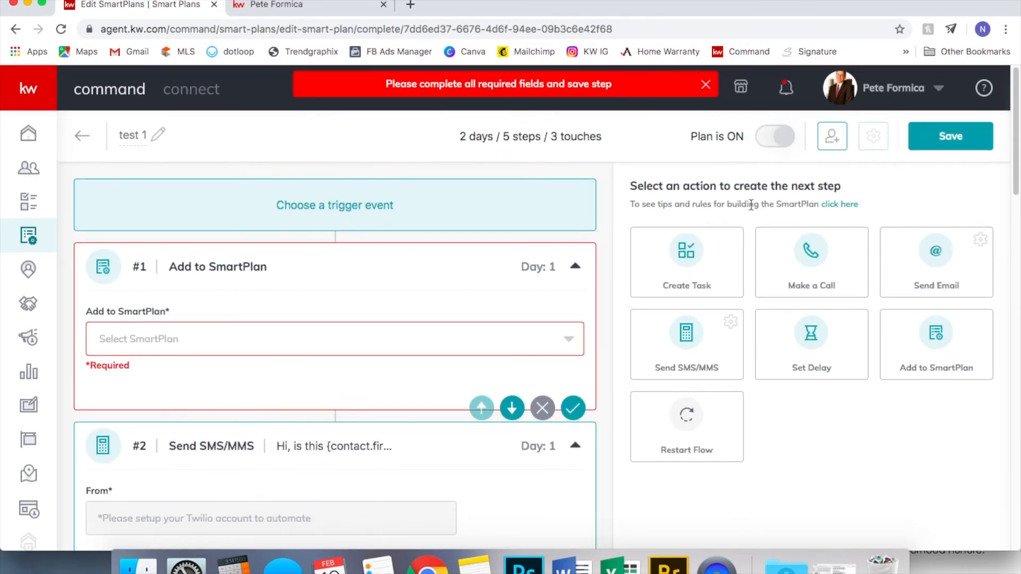
Add a Send SMS/MMS step and select the Day 2 text message in the Word document for copying
{"action": "left_click", "coordinate": [696, 363]}
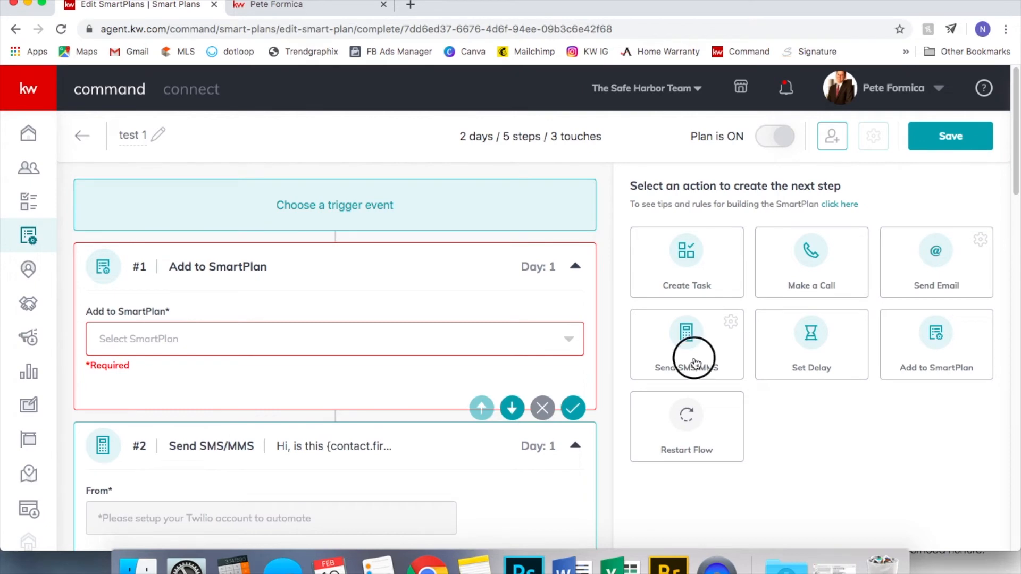
{"action": "left_click", "coordinate": [945, 558]}
{"action": "scroll", "coordinate": [827, 367], "scroll_direction": "down", "scroll_amount": 5}
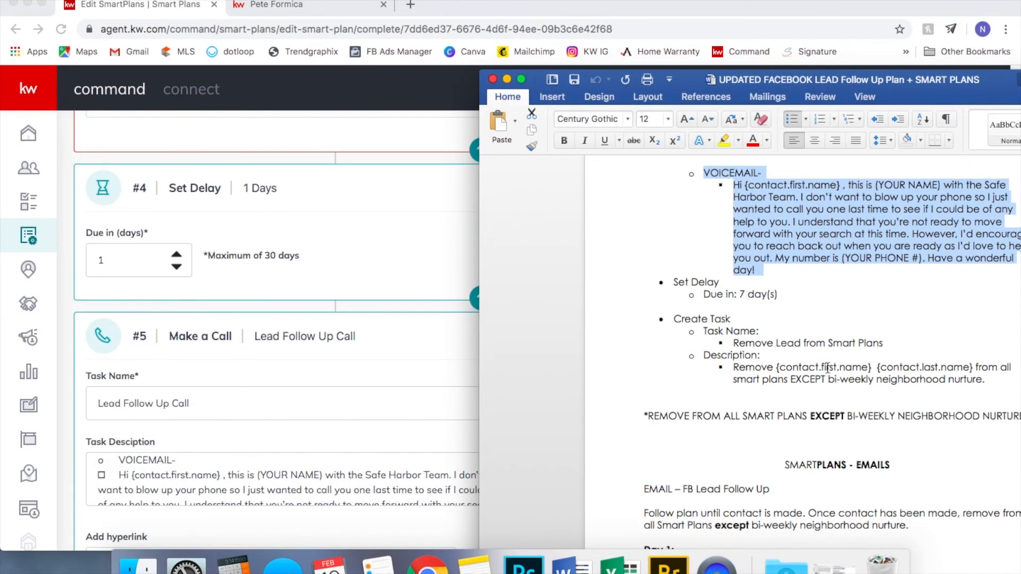
{"action": "scroll", "coordinate": [828, 367], "scroll_direction": "up", "scroll_amount": 15}
{"action": "scroll", "coordinate": [827, 366], "scroll_direction": "up", "scroll_amount": 15}
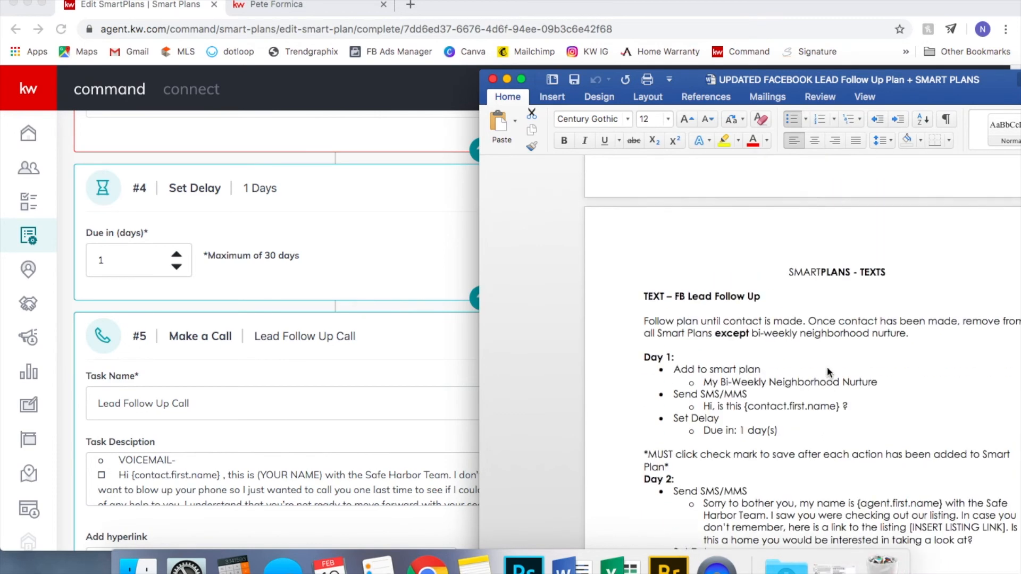
{"action": "scroll", "coordinate": [809, 414], "scroll_direction": "down", "scroll_amount": 3}
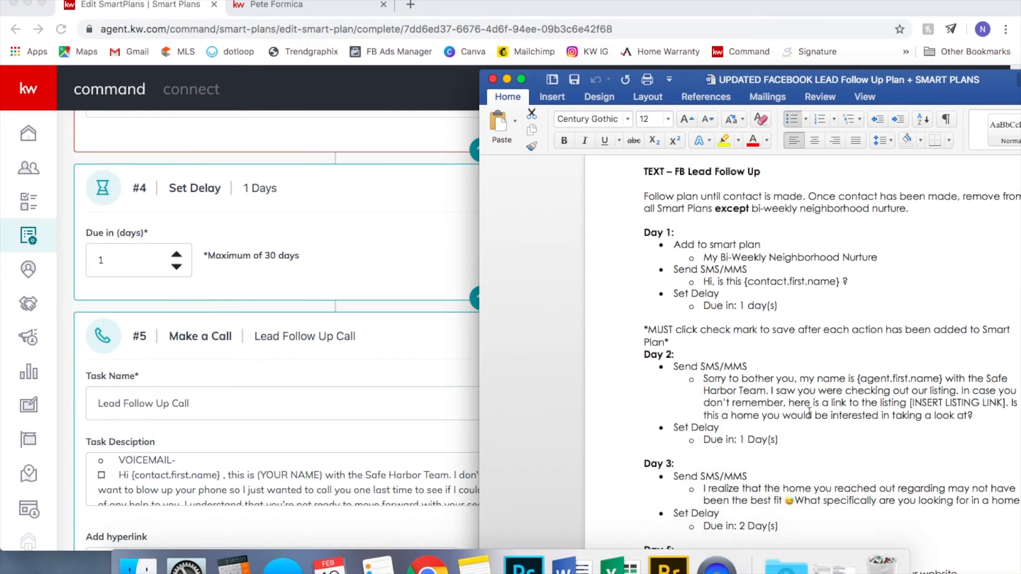
{"action": "left_click_drag", "start_coordinate": [978, 416], "coordinate": [710, 380]}
Look through the remaining call, email and text plans in the Word document and return to the Day 2 message
{"action": "scroll", "coordinate": [711, 381], "scroll_direction": "down", "scroll_amount": 20}
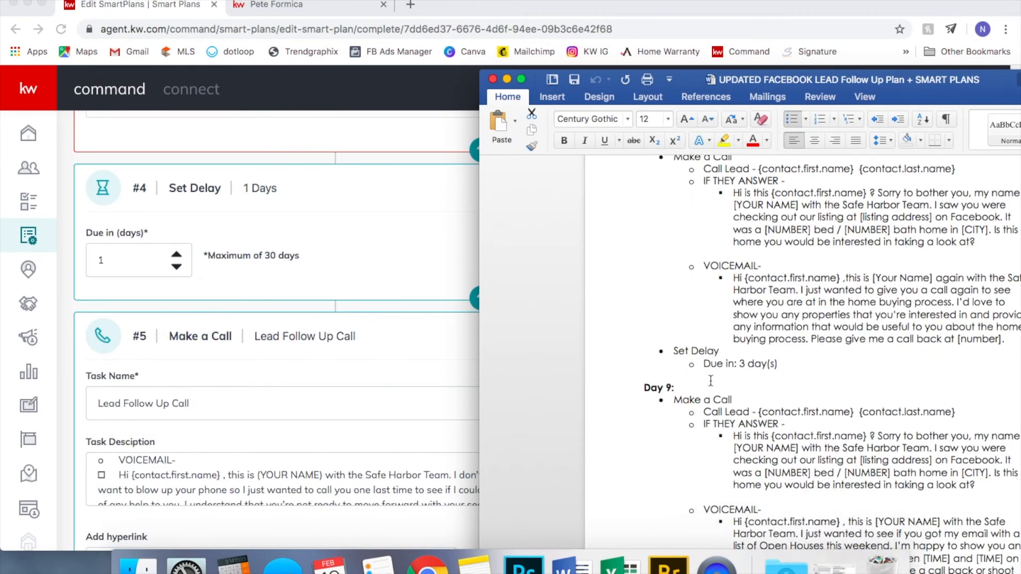
{"action": "scroll", "coordinate": [711, 380], "scroll_direction": "down", "scroll_amount": 20}
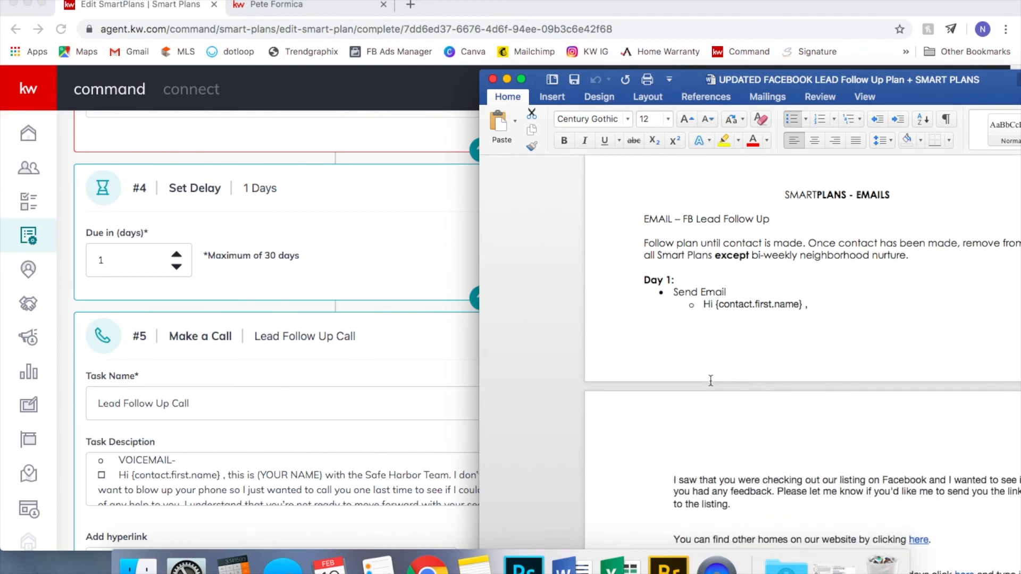
{"action": "scroll", "coordinate": [711, 381], "scroll_direction": "down", "scroll_amount": 15}
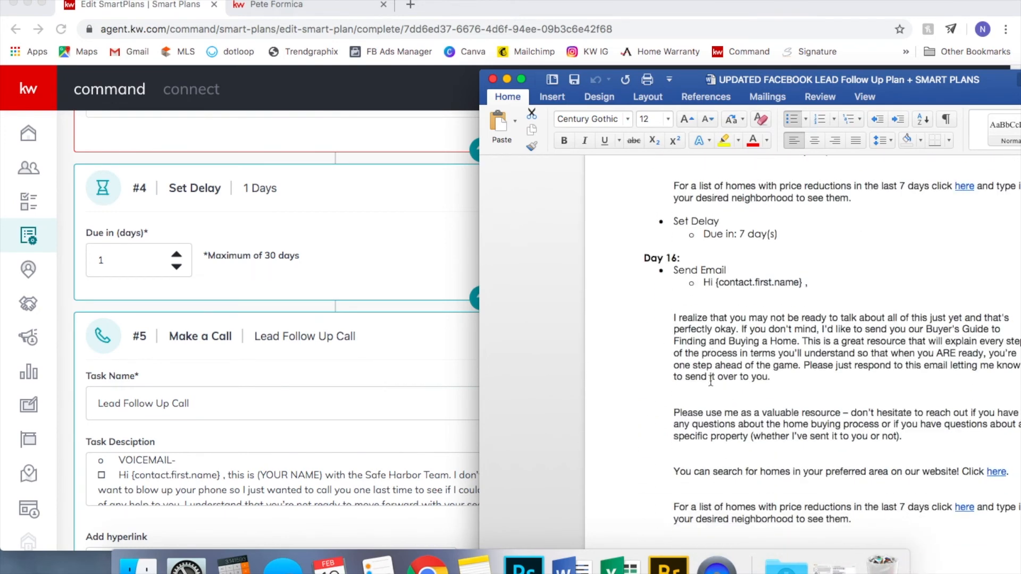
{"action": "scroll", "coordinate": [710, 381], "scroll_direction": "up", "scroll_amount": 10}
{"action": "scroll", "coordinate": [710, 381], "scroll_direction": "up", "scroll_amount": 15}
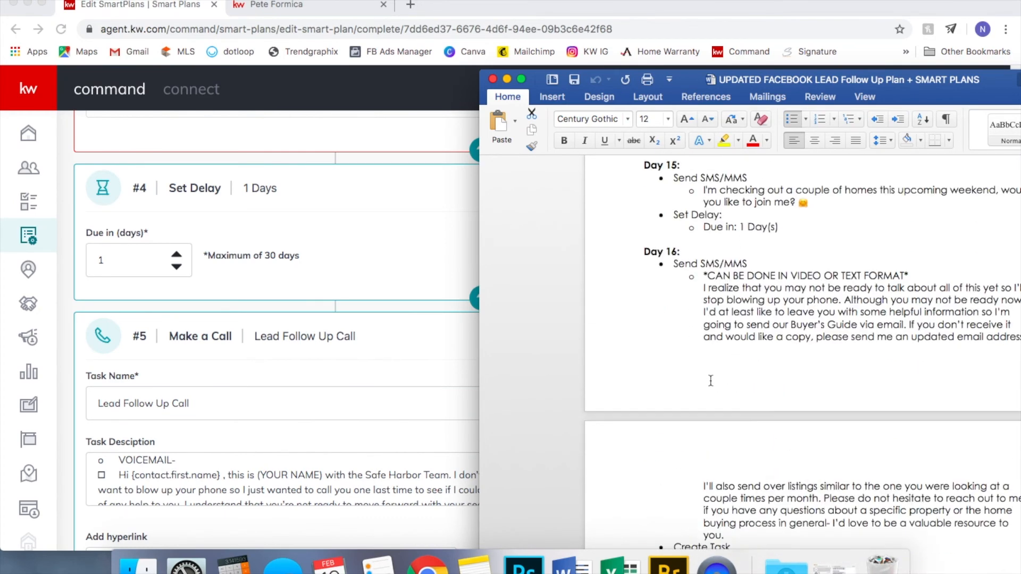
{"action": "scroll", "coordinate": [711, 381], "scroll_direction": "up", "scroll_amount": 5}
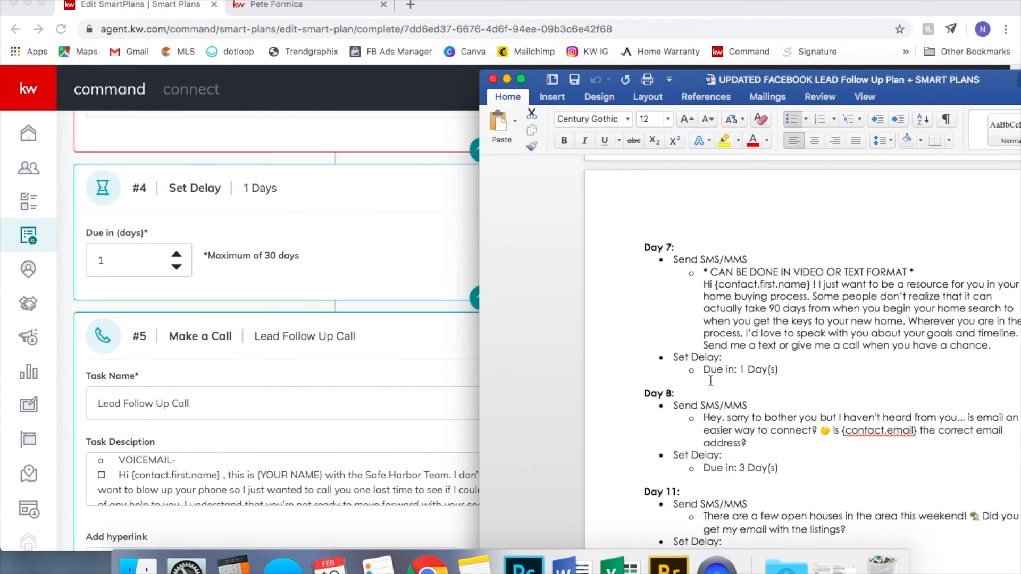
{"action": "scroll", "coordinate": [711, 381], "scroll_direction": "up", "scroll_amount": 4}
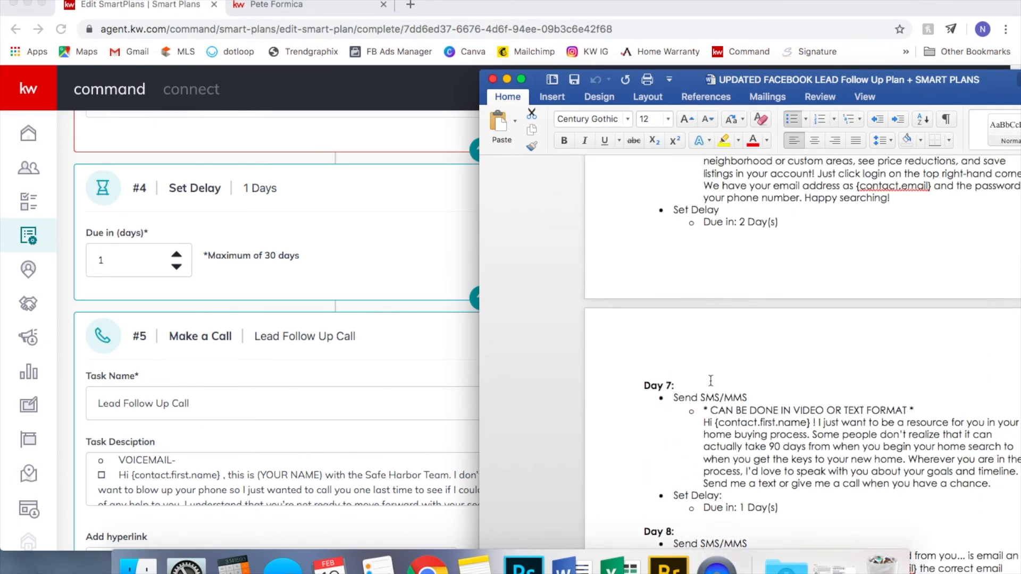
{"action": "scroll", "coordinate": [711, 381], "scroll_direction": "up", "scroll_amount": 6}
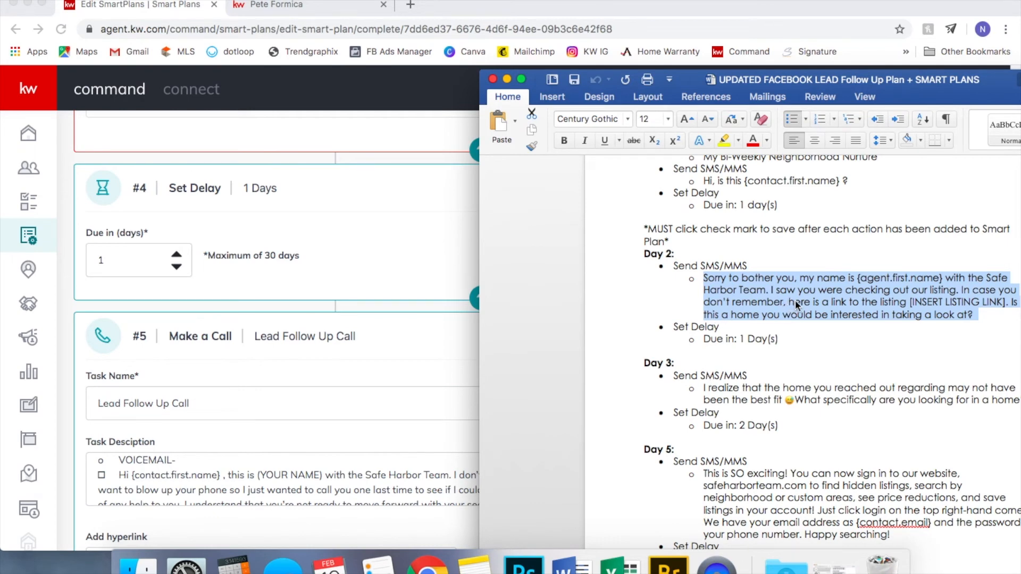
{"action": "scroll", "coordinate": [784, 268], "scroll_direction": "up", "scroll_amount": 6}
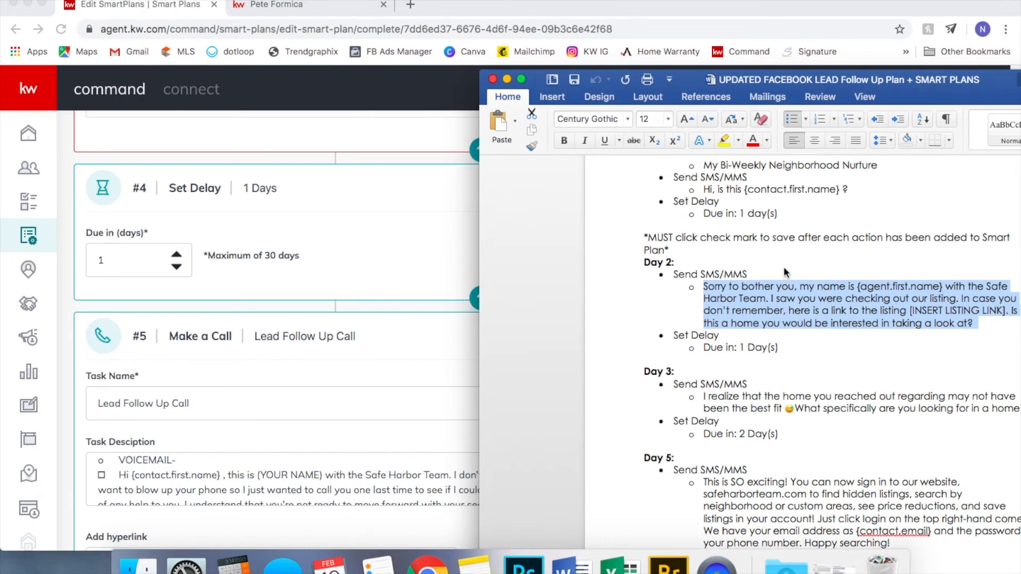
Paste the Day 2 "Sorry to bother you" message into the new SMS step in Command and delete its leading bullet
{"action": "left_click", "coordinate": [311, 422]}
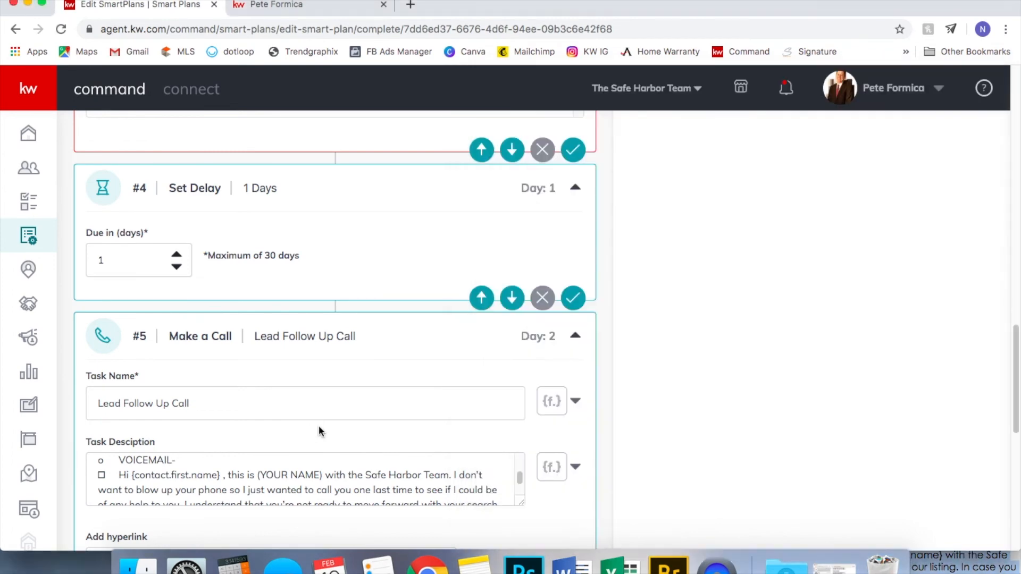
{"action": "scroll", "coordinate": [318, 426], "scroll_direction": "down", "scroll_amount": 6}
{"action": "scroll", "coordinate": [318, 431], "scroll_direction": "down", "scroll_amount": 4}
{"action": "left_click", "coordinate": [284, 427]}
{"action": "type", "text": "o\tSorry to bother you, my name is {agent.first.name} with the Safe Harbor Team. I saw you were checking out our listing. In case you don't remember, here is a link to the listing [INSERT LISTING LINK]. Is this a home you would be interested in taking a look at?"}
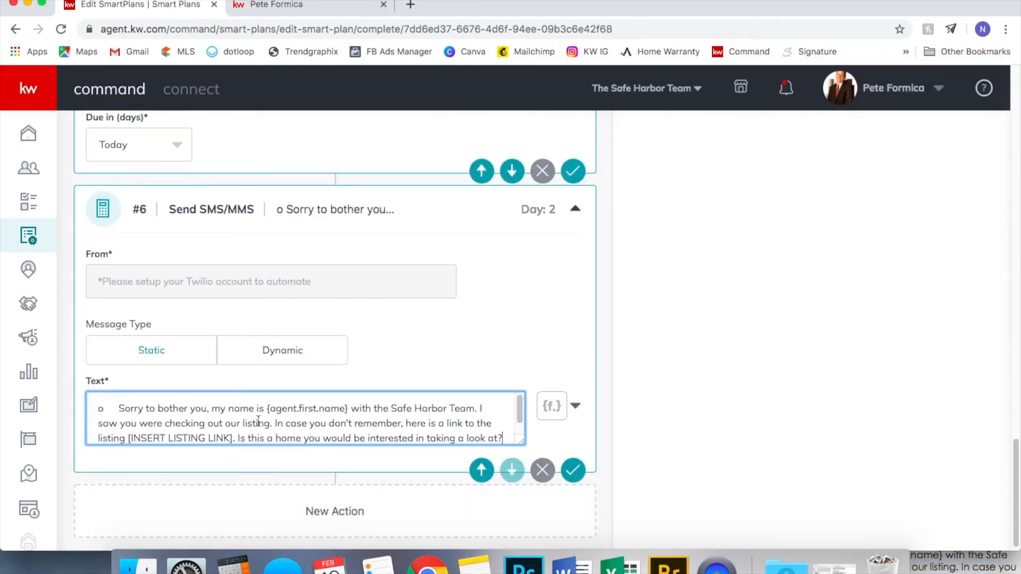
{"action": "left_click", "coordinate": [118, 408]}
{"action": "key", "text": "BackSpace"}
{"action": "key", "text": "BackSpace"}
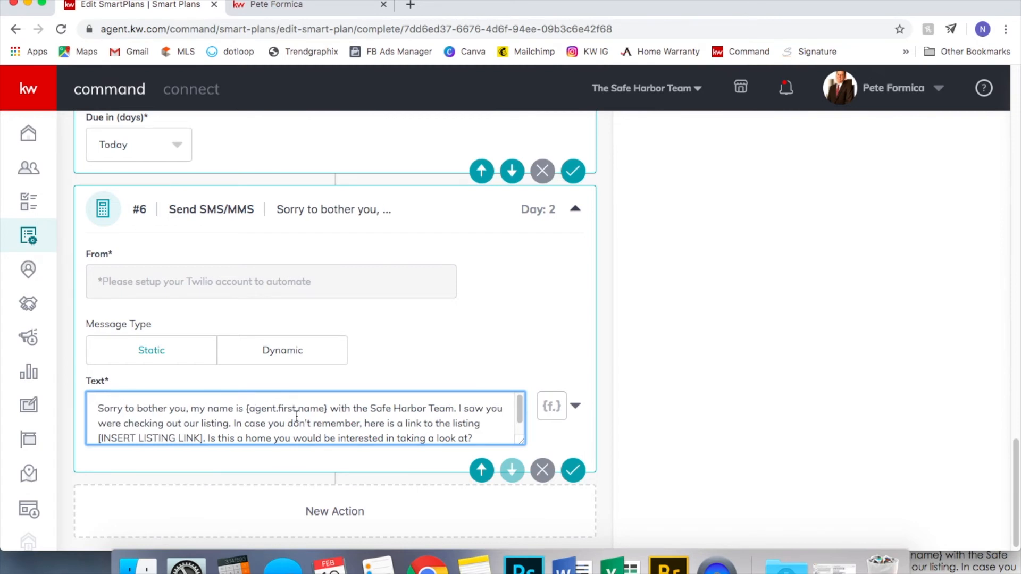
Highlight the sentence containing [INSERT LISTING LINK] in the SMS text and save the step
{"action": "scroll", "coordinate": [297, 416], "scroll_direction": "down", "scroll_amount": 1}
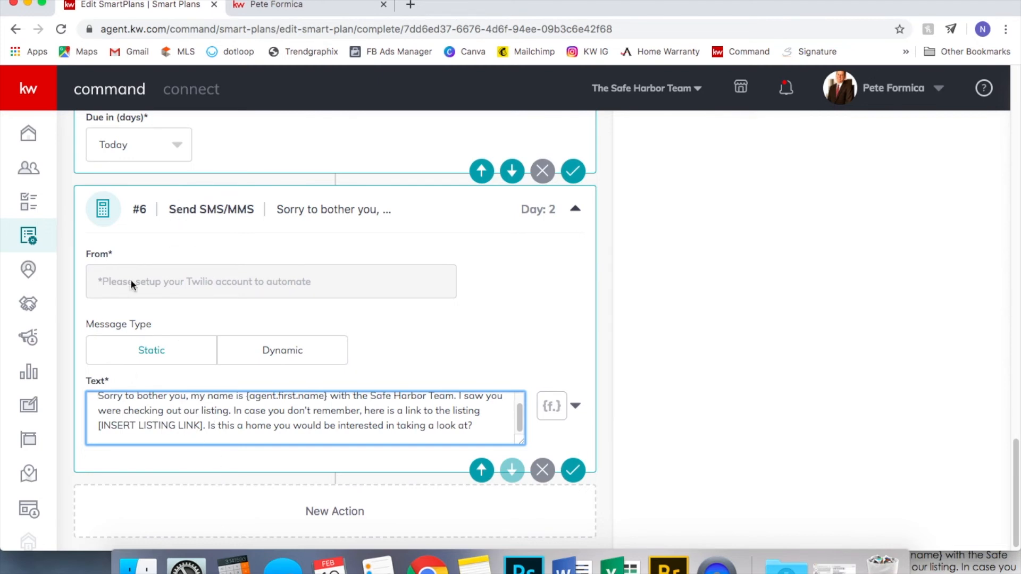
{"action": "left_click_drag", "start_coordinate": [204, 427], "coordinate": [234, 418]}
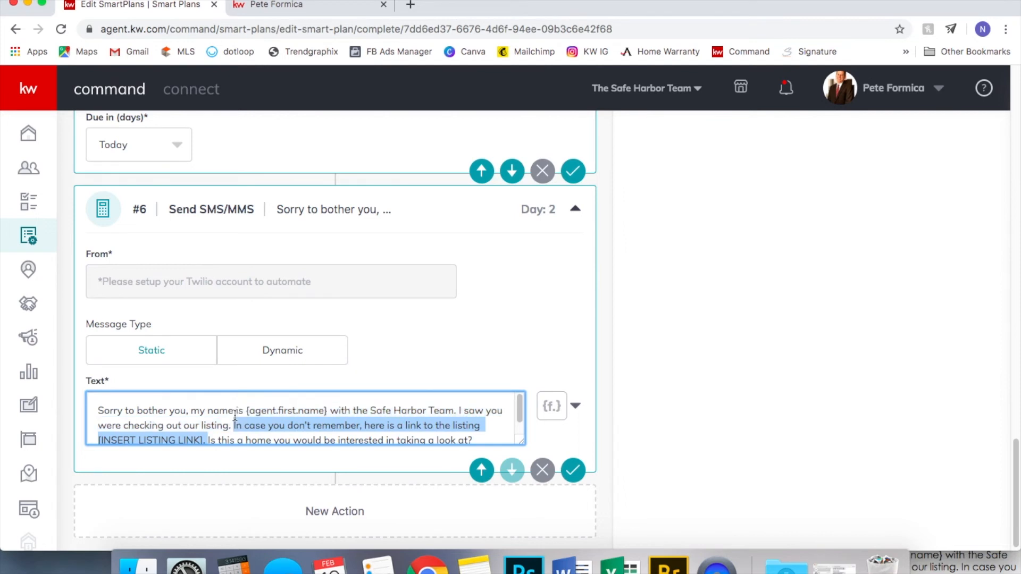
{"action": "scroll", "coordinate": [234, 417], "scroll_direction": "down", "scroll_amount": 1}
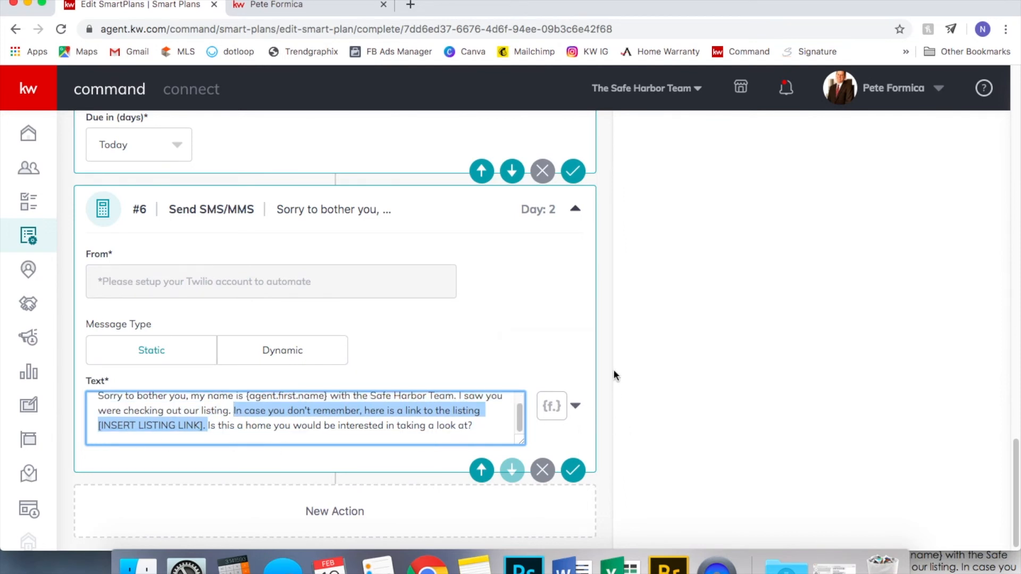
{"action": "left_click", "coordinate": [575, 472]}
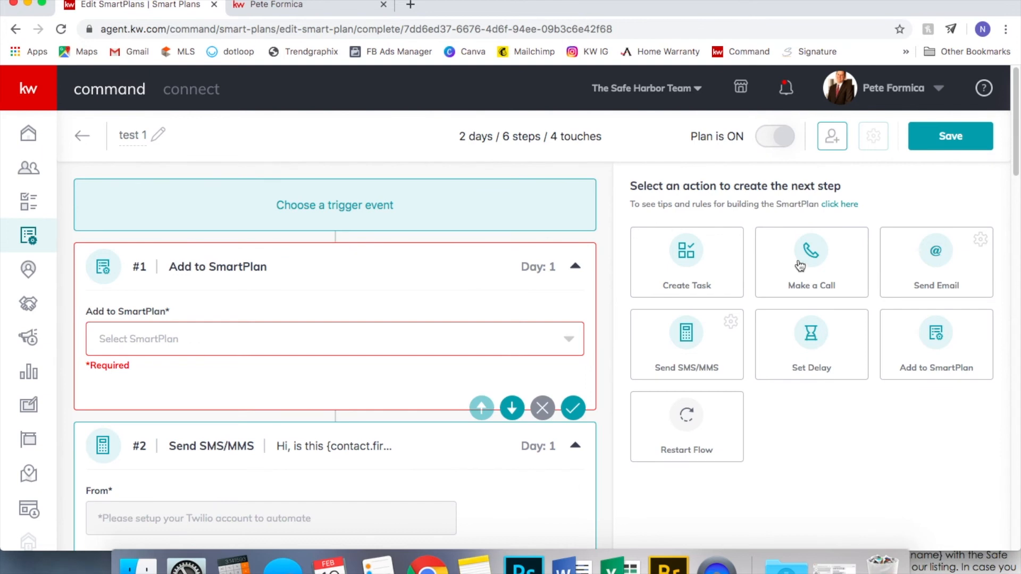
Add a Create Task step named "Remove Lead from Follow Up Smart Plans"
{"action": "left_click", "coordinate": [702, 256]}
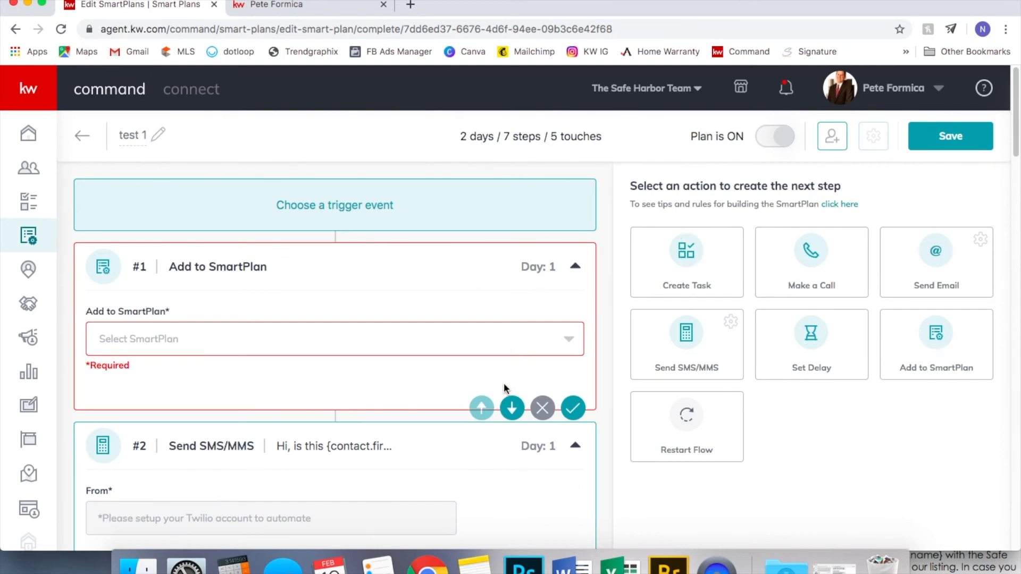
{"action": "scroll", "coordinate": [624, 326], "scroll_direction": "down", "scroll_amount": 15}
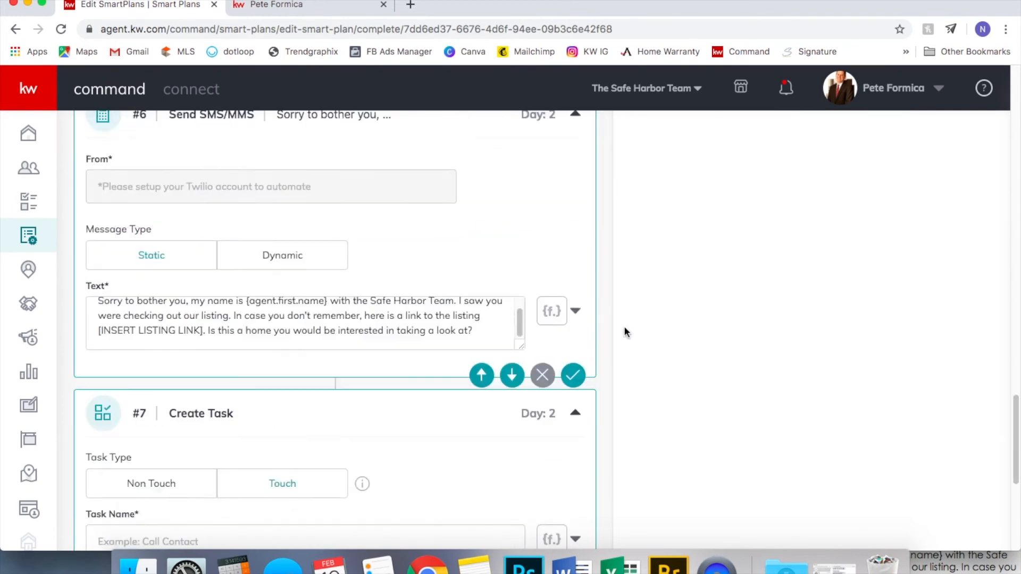
{"action": "left_click", "coordinate": [303, 211]}
{"action": "type", "text": "Remove Lead from Follow Up"}
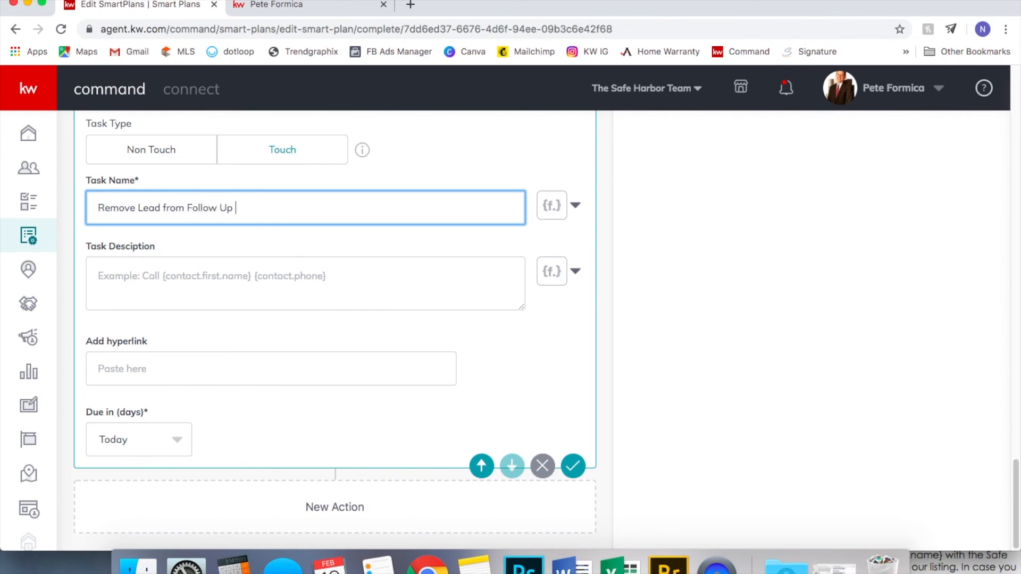
Enter "DO Not remove from Bi-weekly neighborhood nurture." as the new task's description and save the step
{"action": "left_click", "coordinate": [195, 287]}
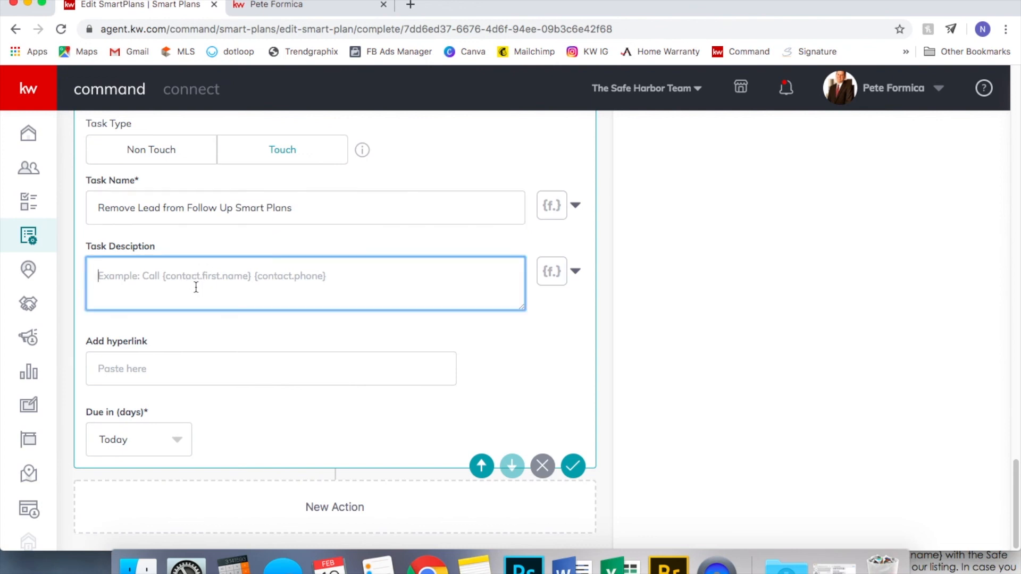
{"action": "type", "text": "DO No"}
{"action": "type", "text": "t remove from Bi"}
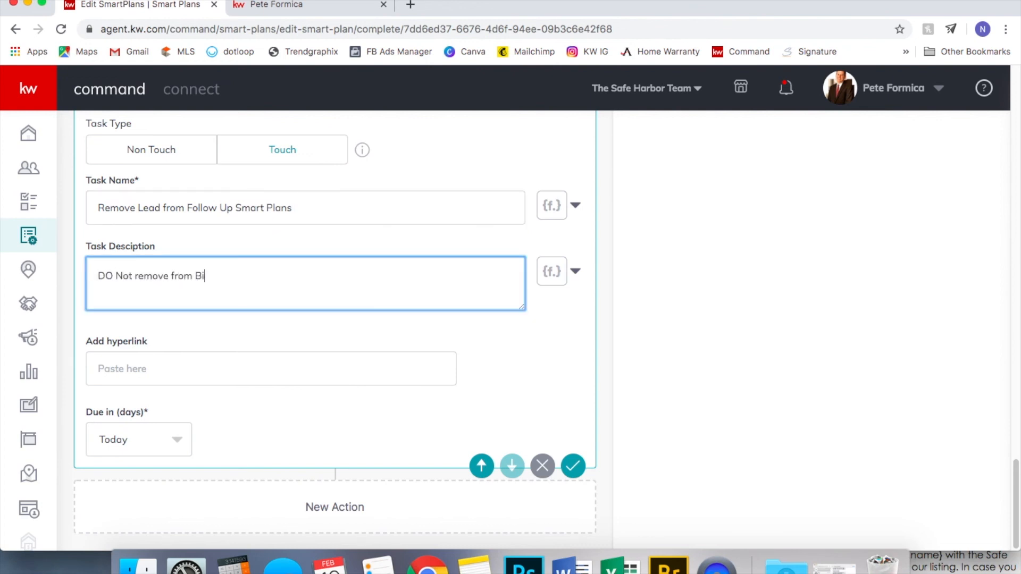
{"action": "type", "text": "-weekly neighborhood nurture."}
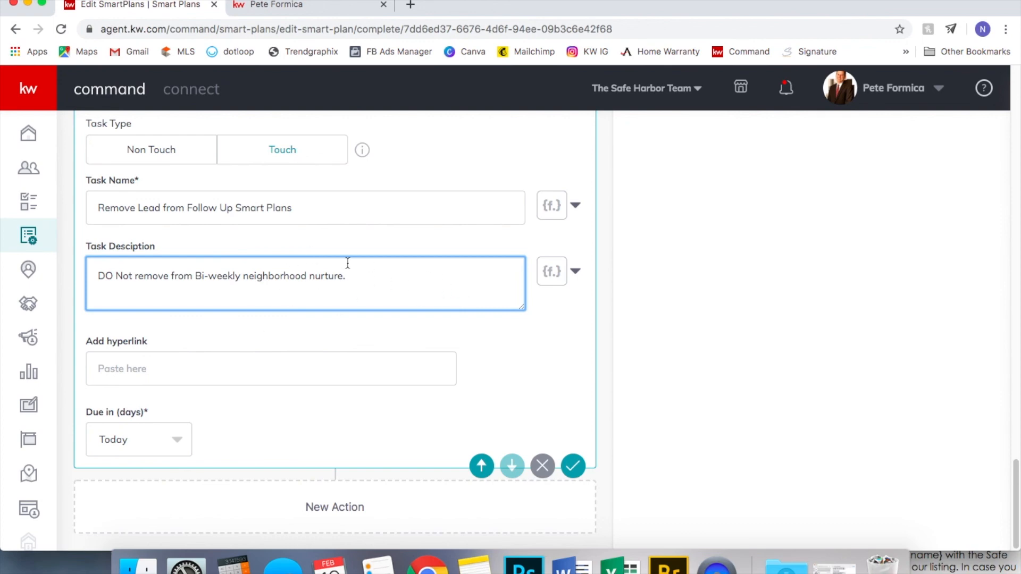
{"action": "left_click", "coordinate": [573, 467]}
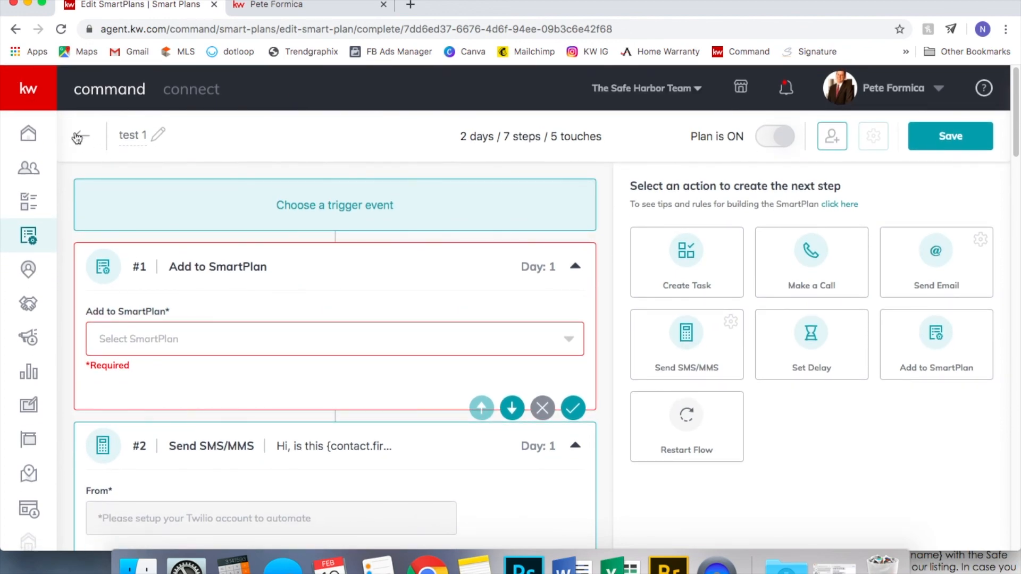
Leave the "test 1" plan editor for the SmartPlans overview, discarding the unsaved changes
{"action": "left_click", "coordinate": [79, 137]}
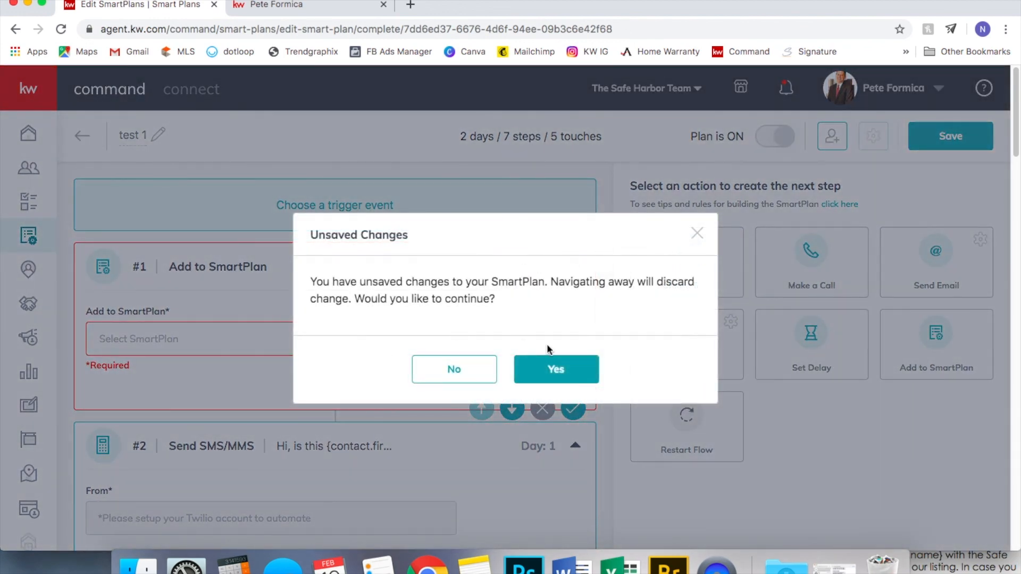
{"action": "left_click", "coordinate": [540, 378]}
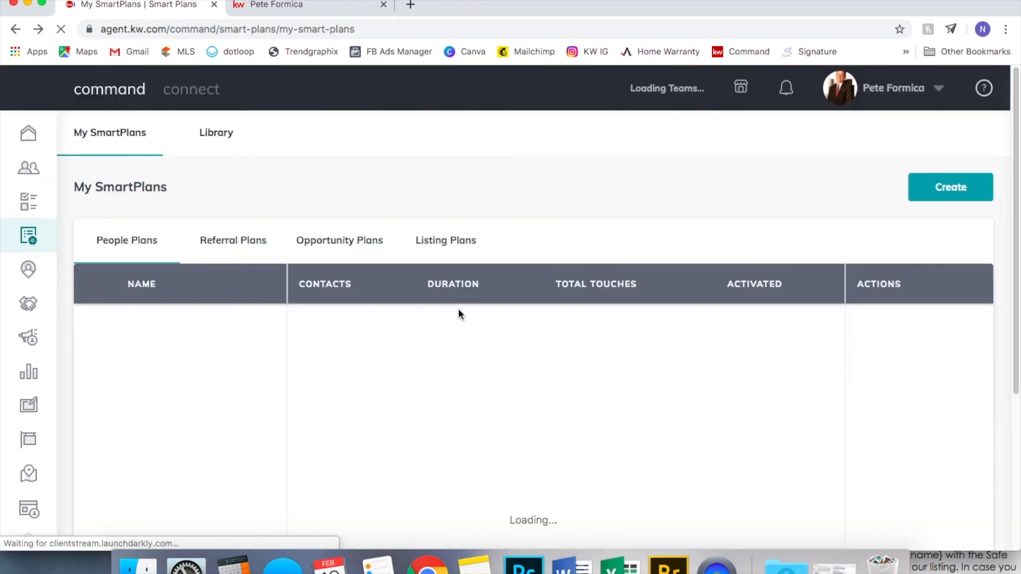
View the client selection for adding contacts to the "Test -" SmartPlan, then close it without adding anyone
{"action": "scroll", "coordinate": [278, 365], "scroll_direction": "down", "scroll_amount": 3}
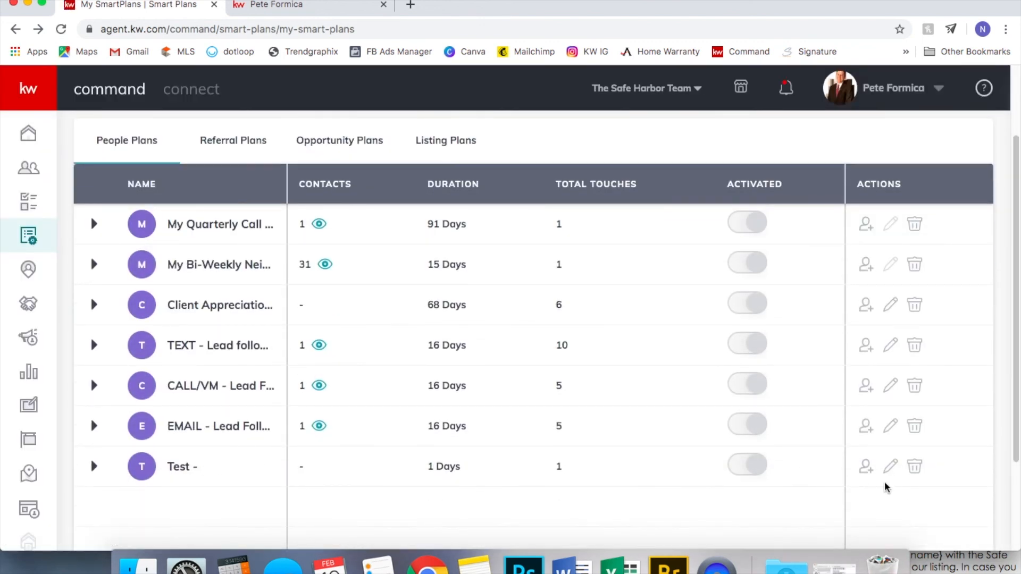
{"action": "left_click", "coordinate": [865, 467]}
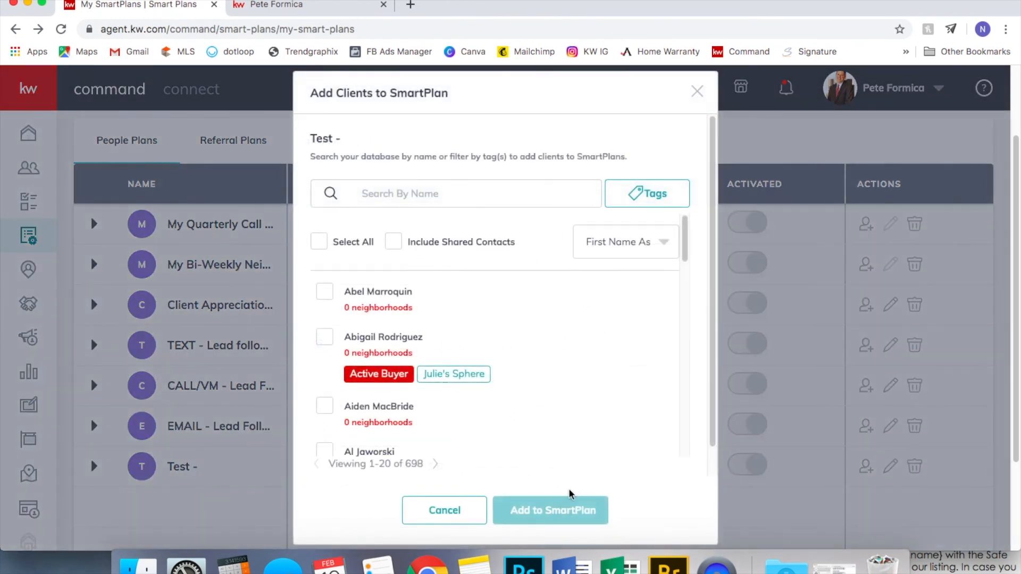
{"action": "left_click", "coordinate": [697, 90]}
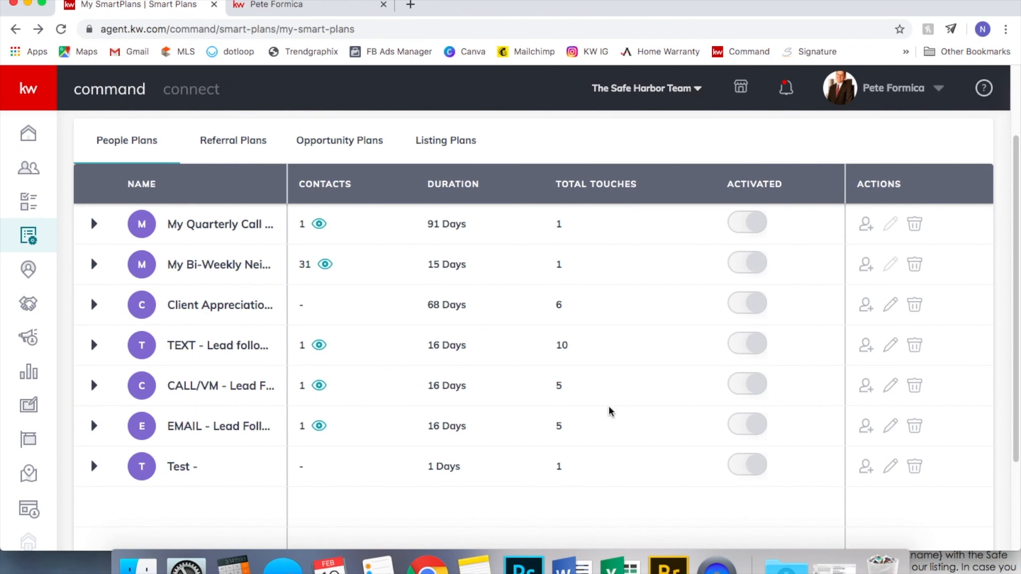
Delete the "Test -" SmartPlan from the People Plans list and confirm the deletion
{"action": "left_click", "coordinate": [916, 467]}
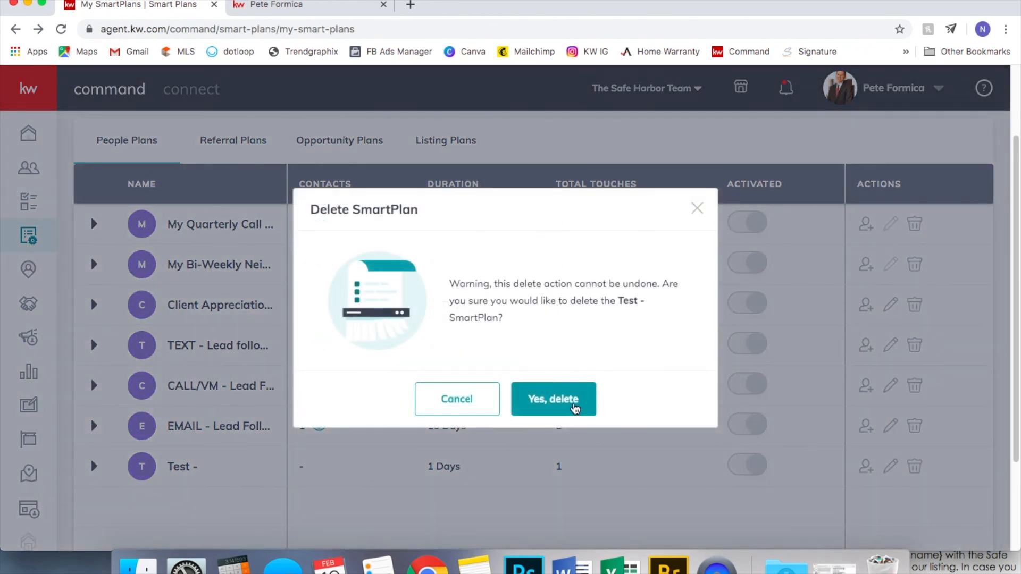
{"action": "left_click", "coordinate": [558, 402]}
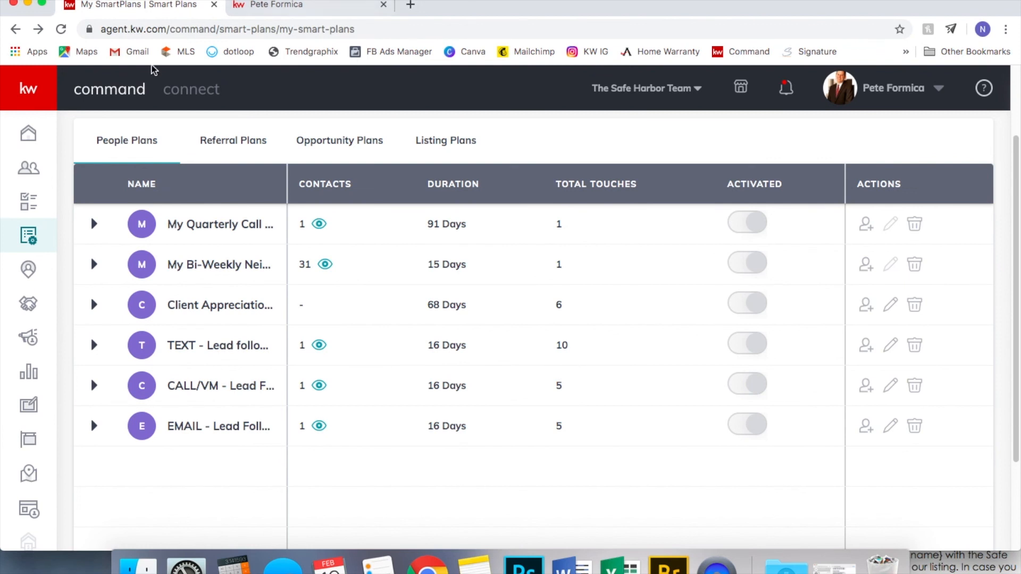
{"action": "scroll", "coordinate": [391, 285], "scroll_direction": "up", "scroll_amount": 3}
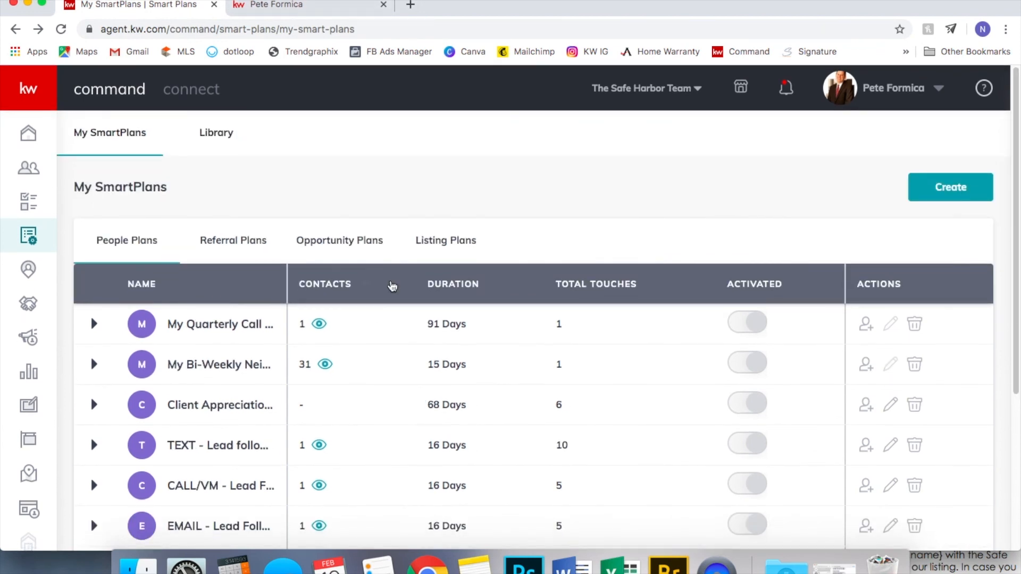